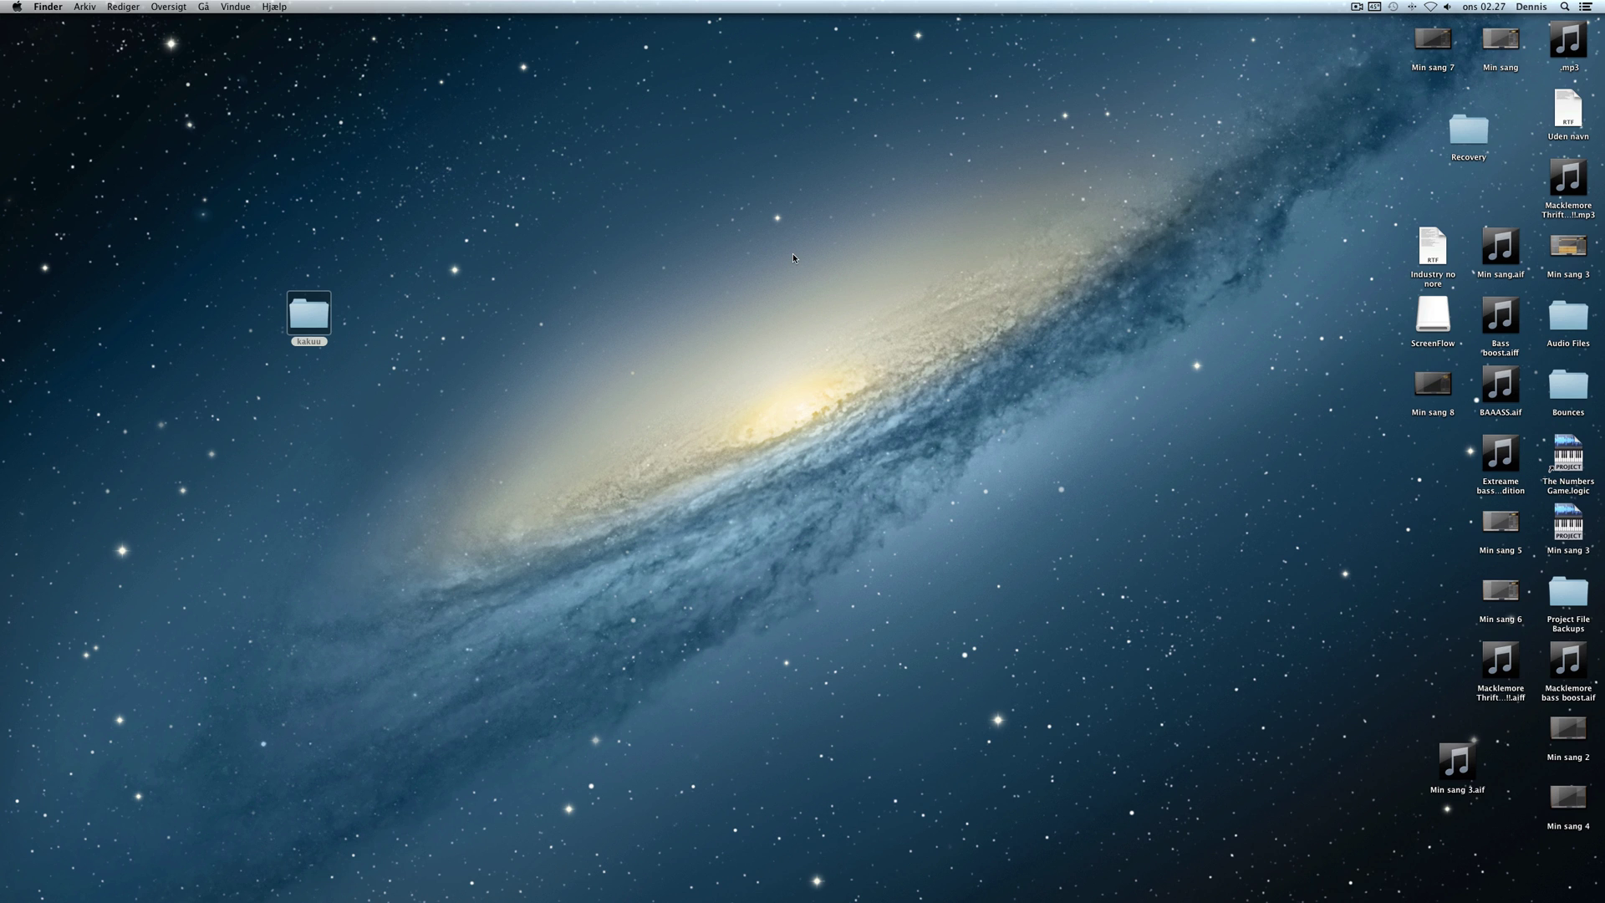
Step: Drag around the desktop, then launch Google Chrome from the Dock
{"action": "left_click_drag", "start_coordinate": [254, 376], "coordinate": [384, 487]}
{"action": "left_click_drag", "start_coordinate": [268, 282], "coordinate": [428, 406]}
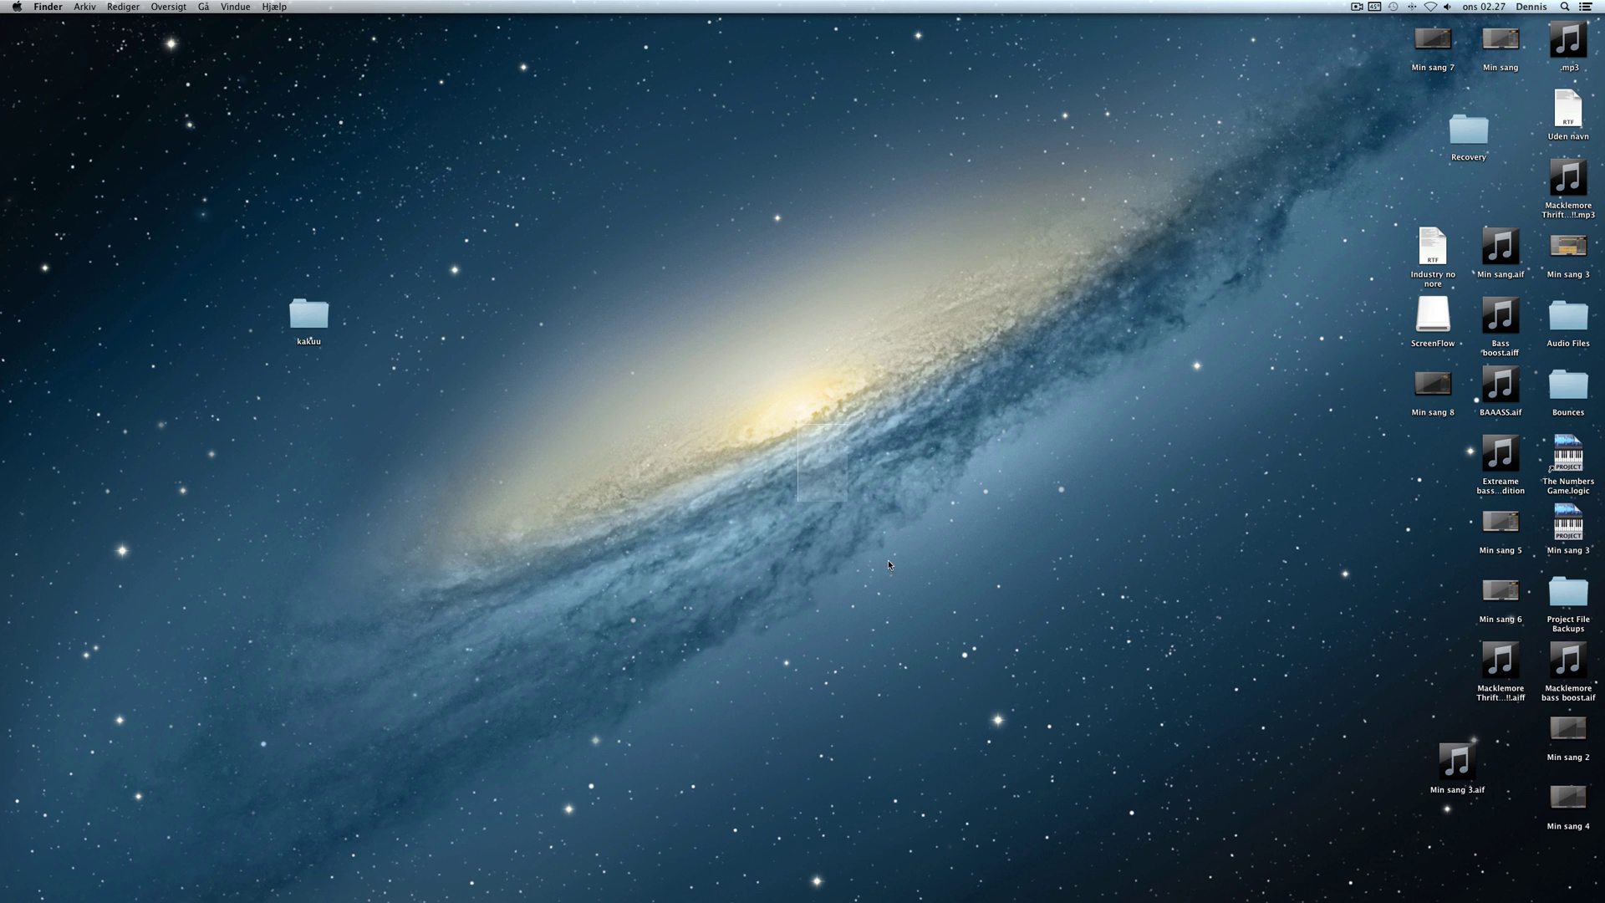
{"action": "left_click_drag", "start_coordinate": [813, 413], "coordinate": [946, 630]}
{"action": "left_click_drag", "start_coordinate": [1018, 762], "coordinate": [949, 684]}
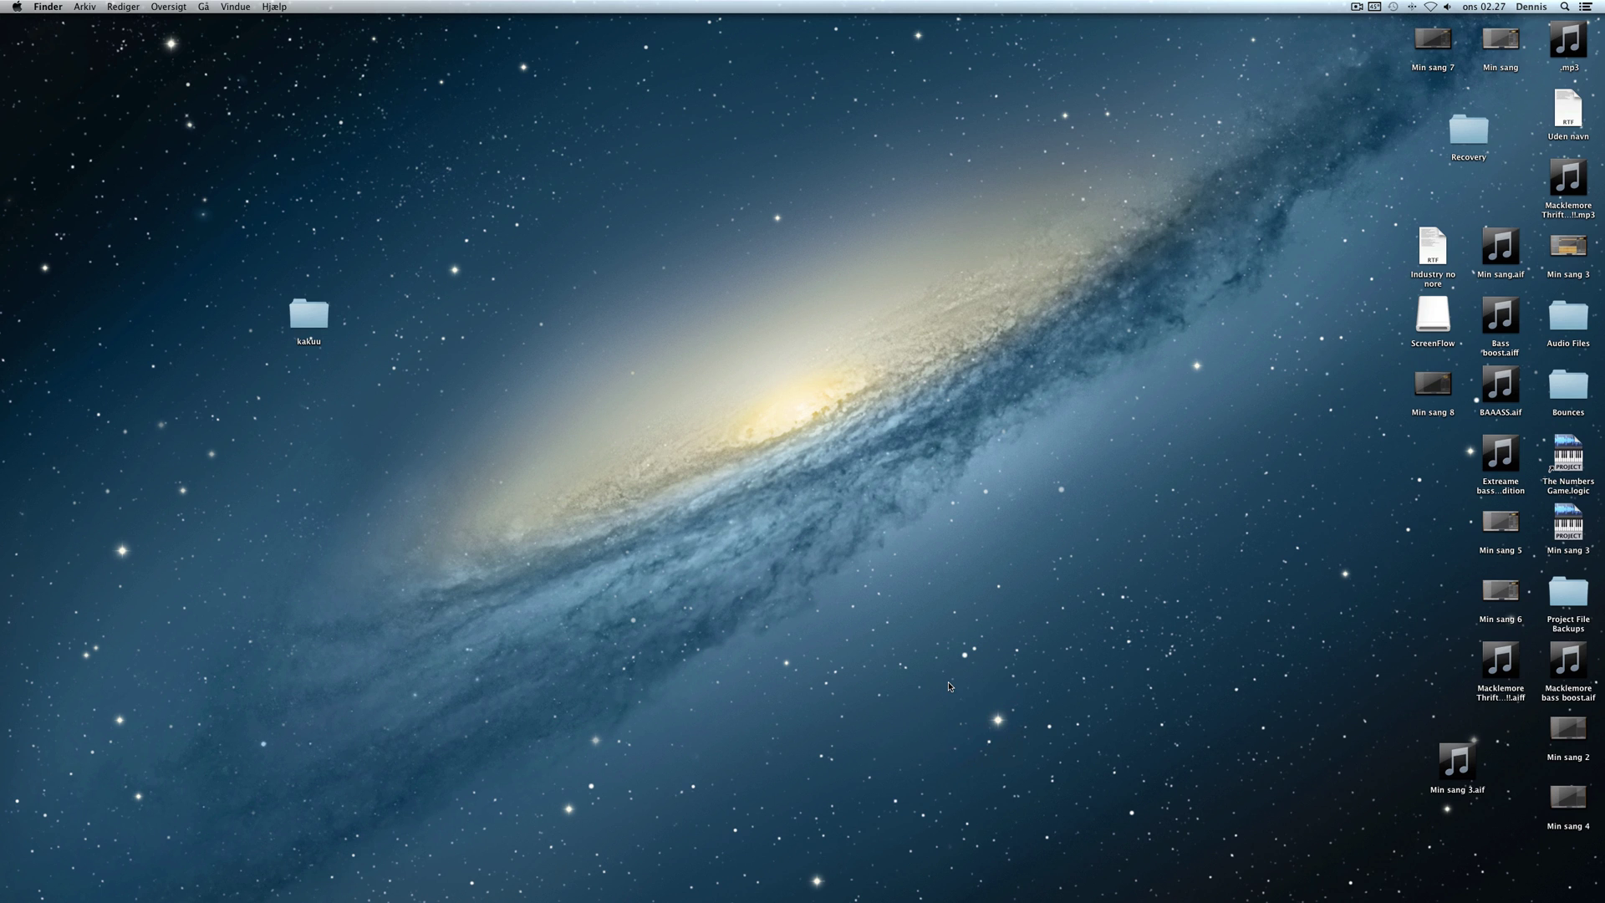
{"action": "left_click_drag", "start_coordinate": [617, 826], "coordinate": [809, 876]}
{"action": "left_click_drag", "start_coordinate": [740, 197], "coordinate": [791, 215]}
{"action": "left_click_drag", "start_coordinate": [705, 255], "coordinate": [738, 243]}
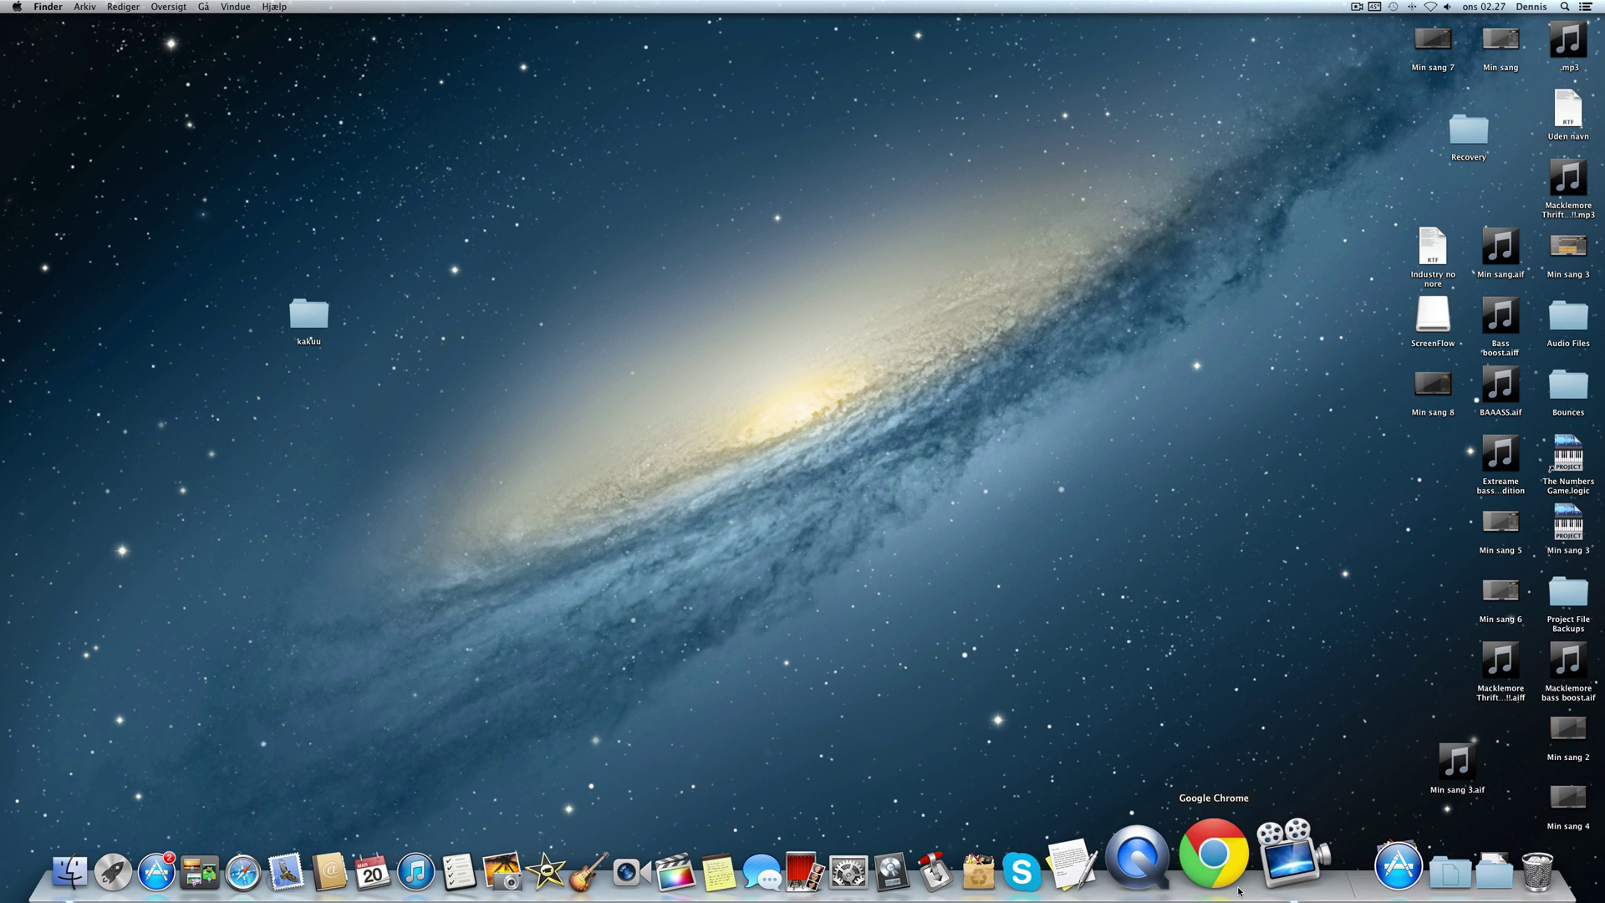
{"action": "left_click", "coordinate": [1239, 890]}
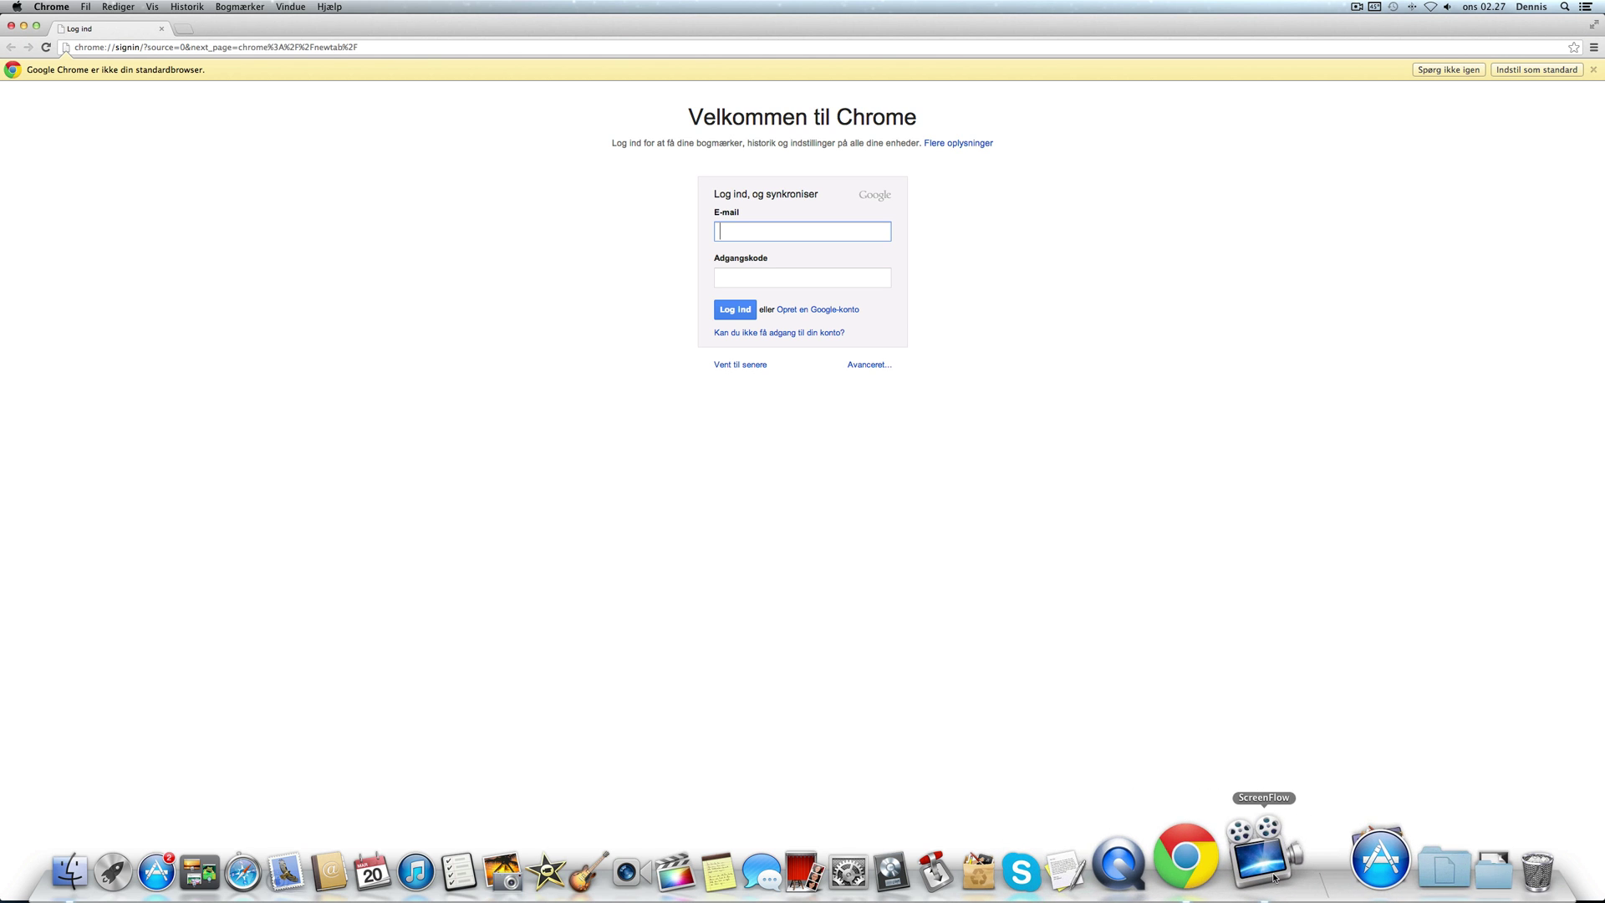
Step: Replace the address bar URL with a Google search for 'adblock plus'
{"action": "left_click", "coordinate": [222, 51]}
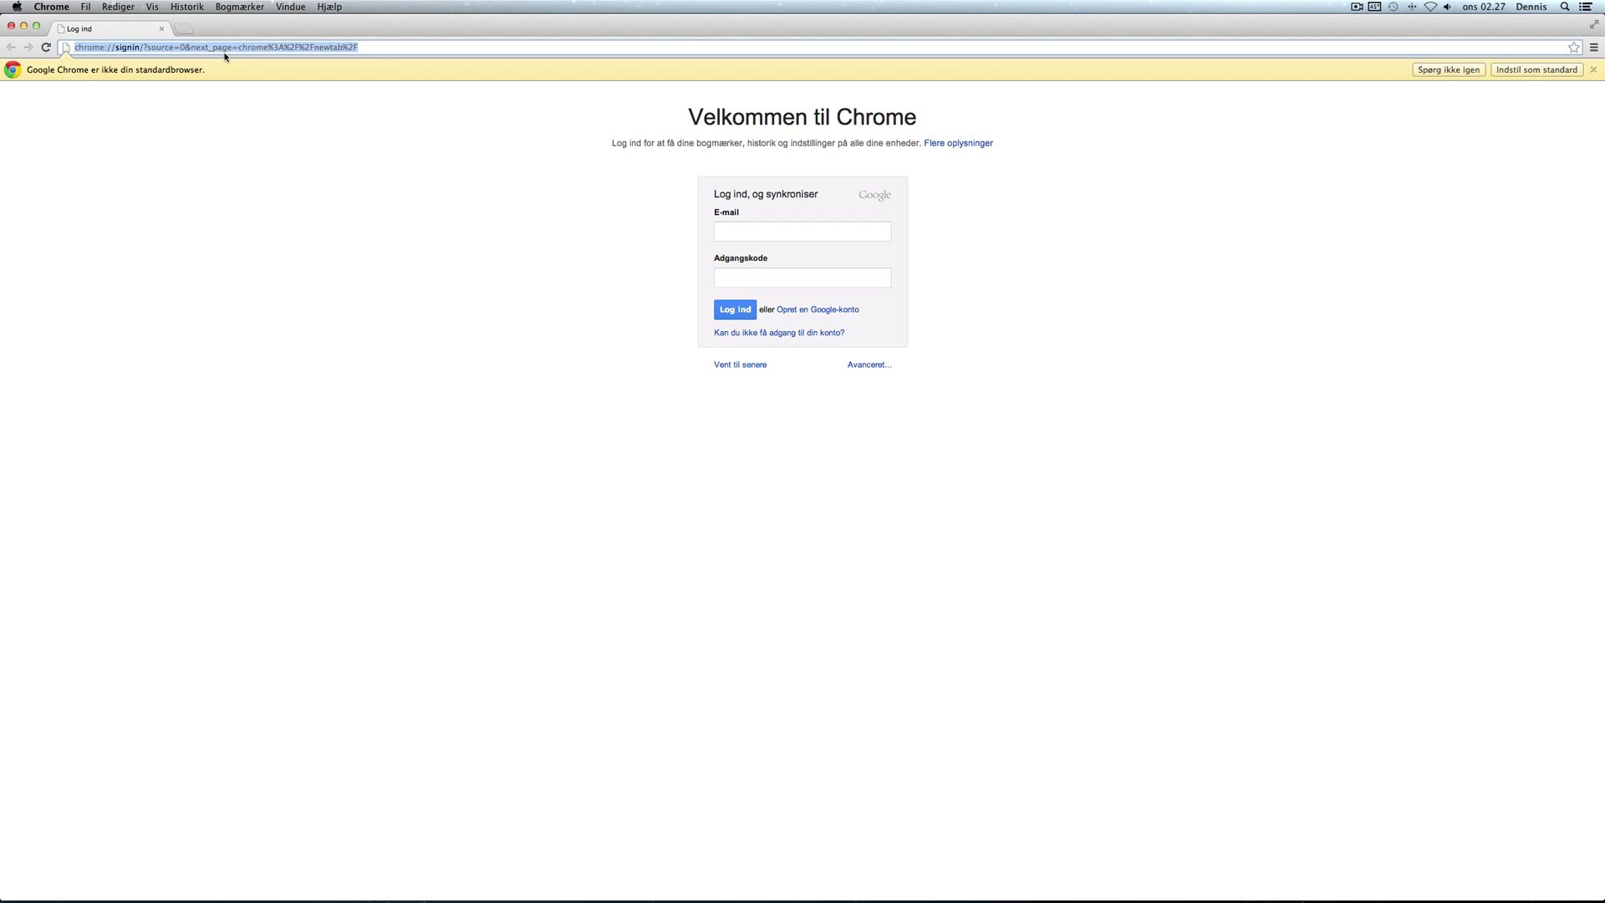
{"action": "key", "text": "BackSpace"}
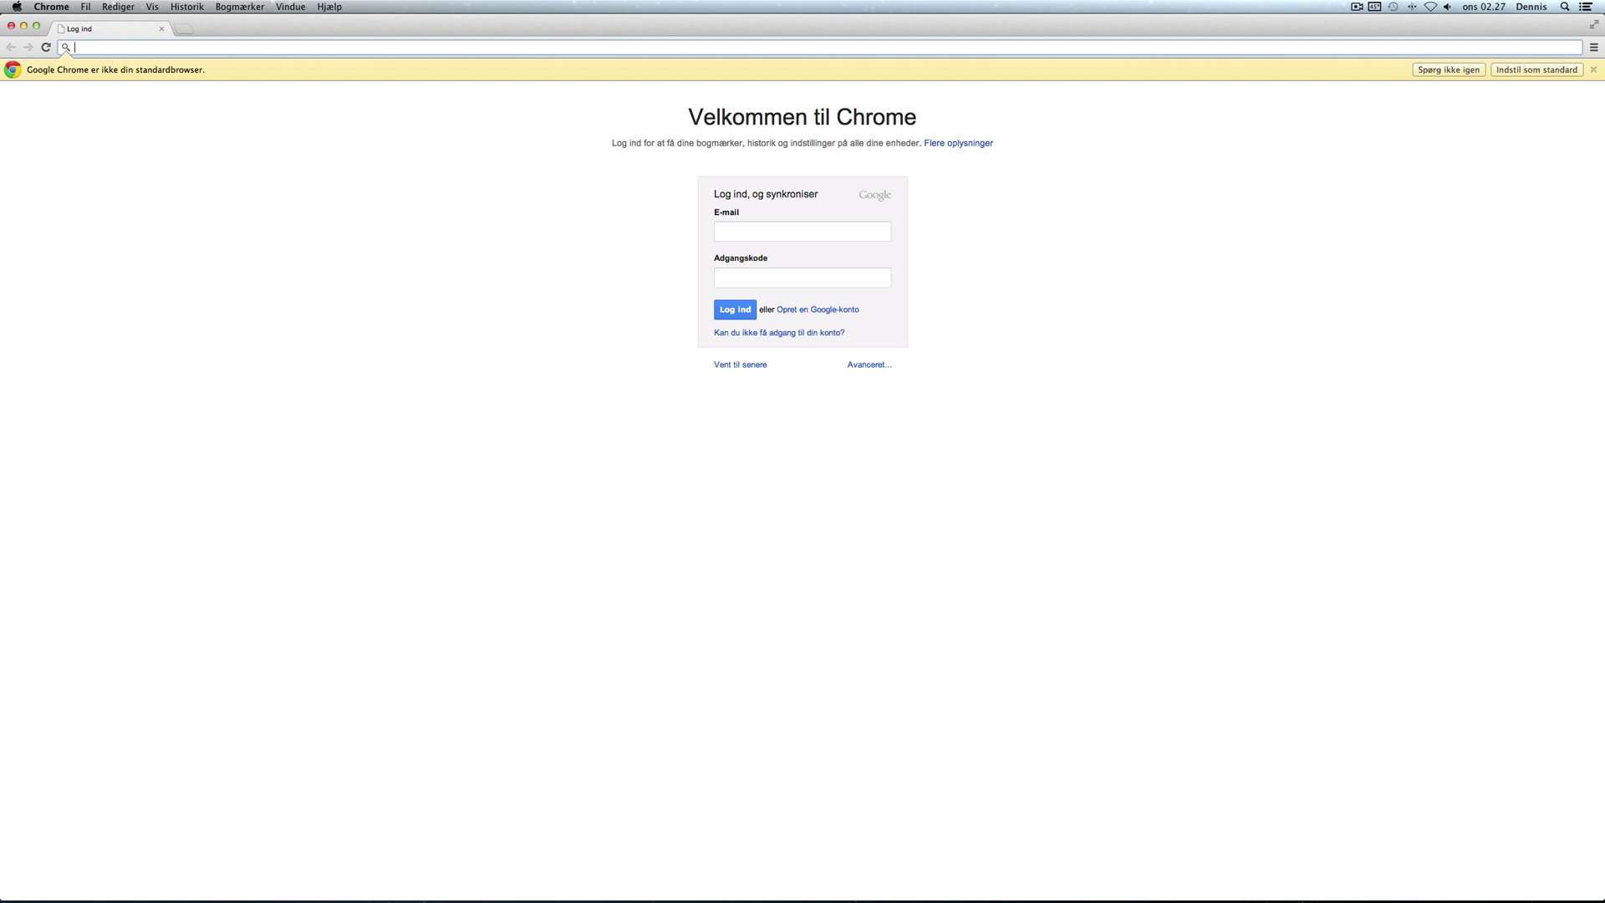
{"action": "type", "text": "a"}
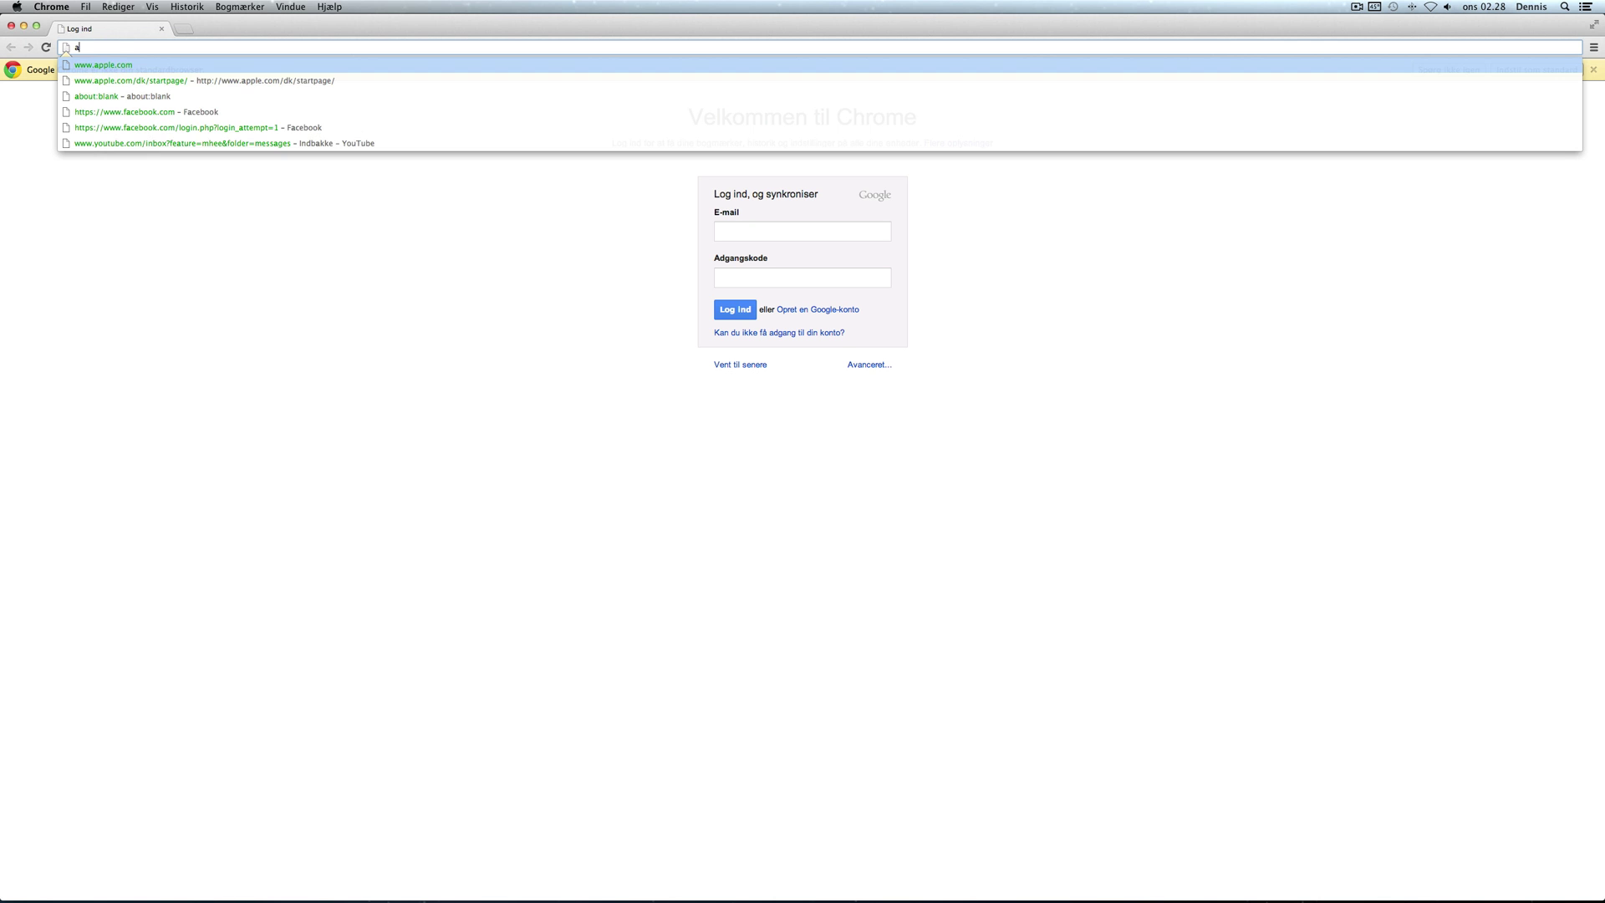
{"action": "type", "text": "dblock"}
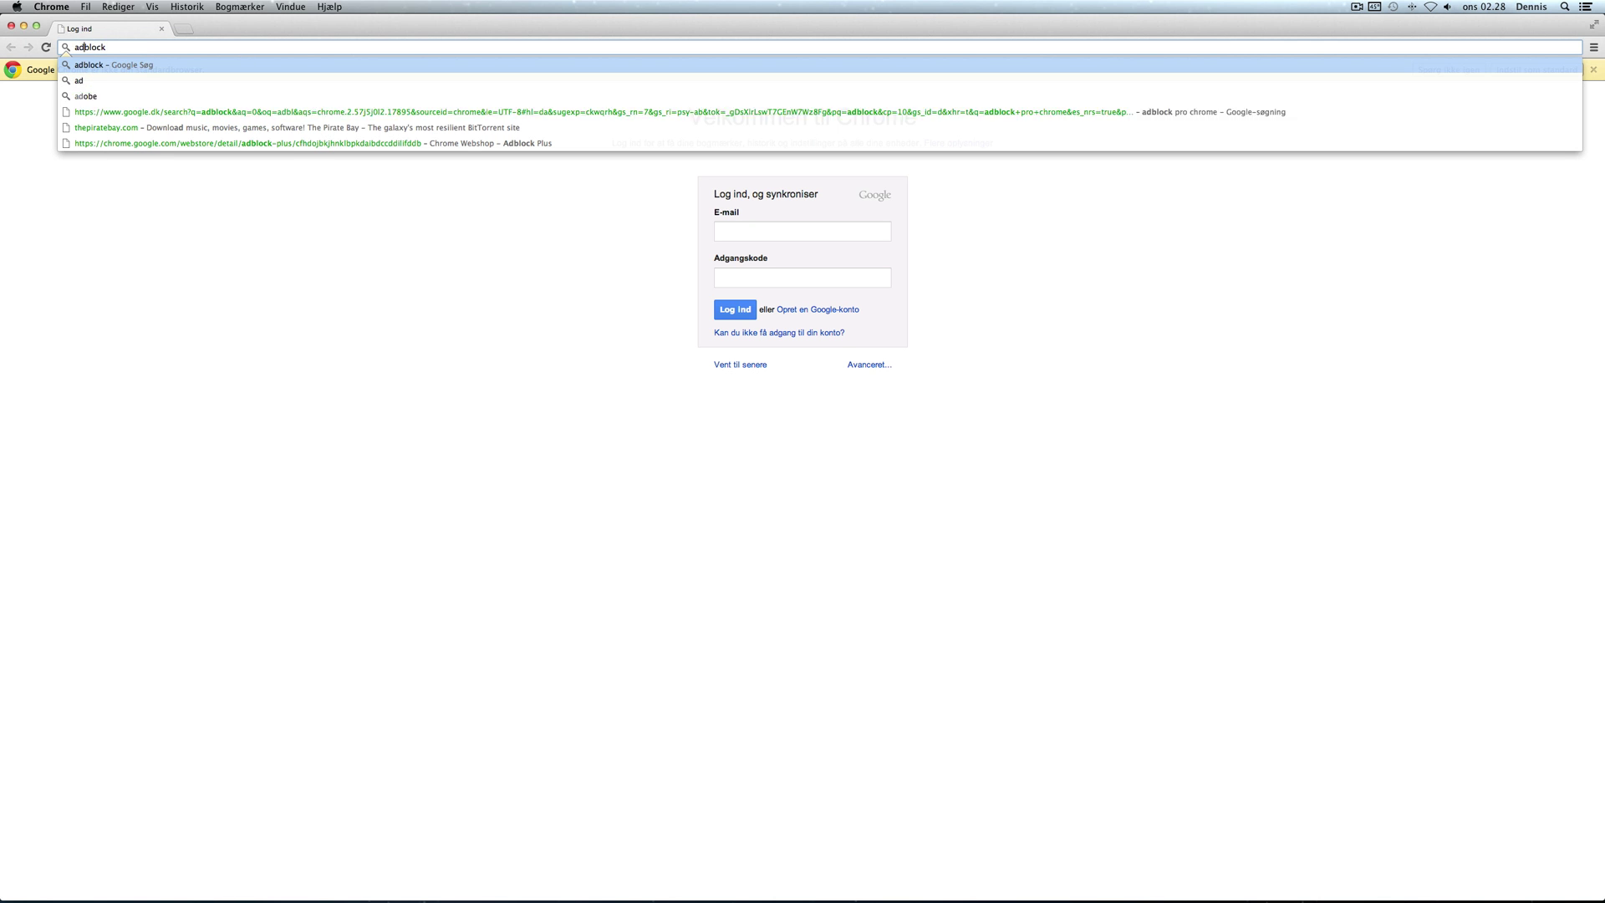
{"action": "type", "text": " plus"}
{"action": "key", "text": "Return"}
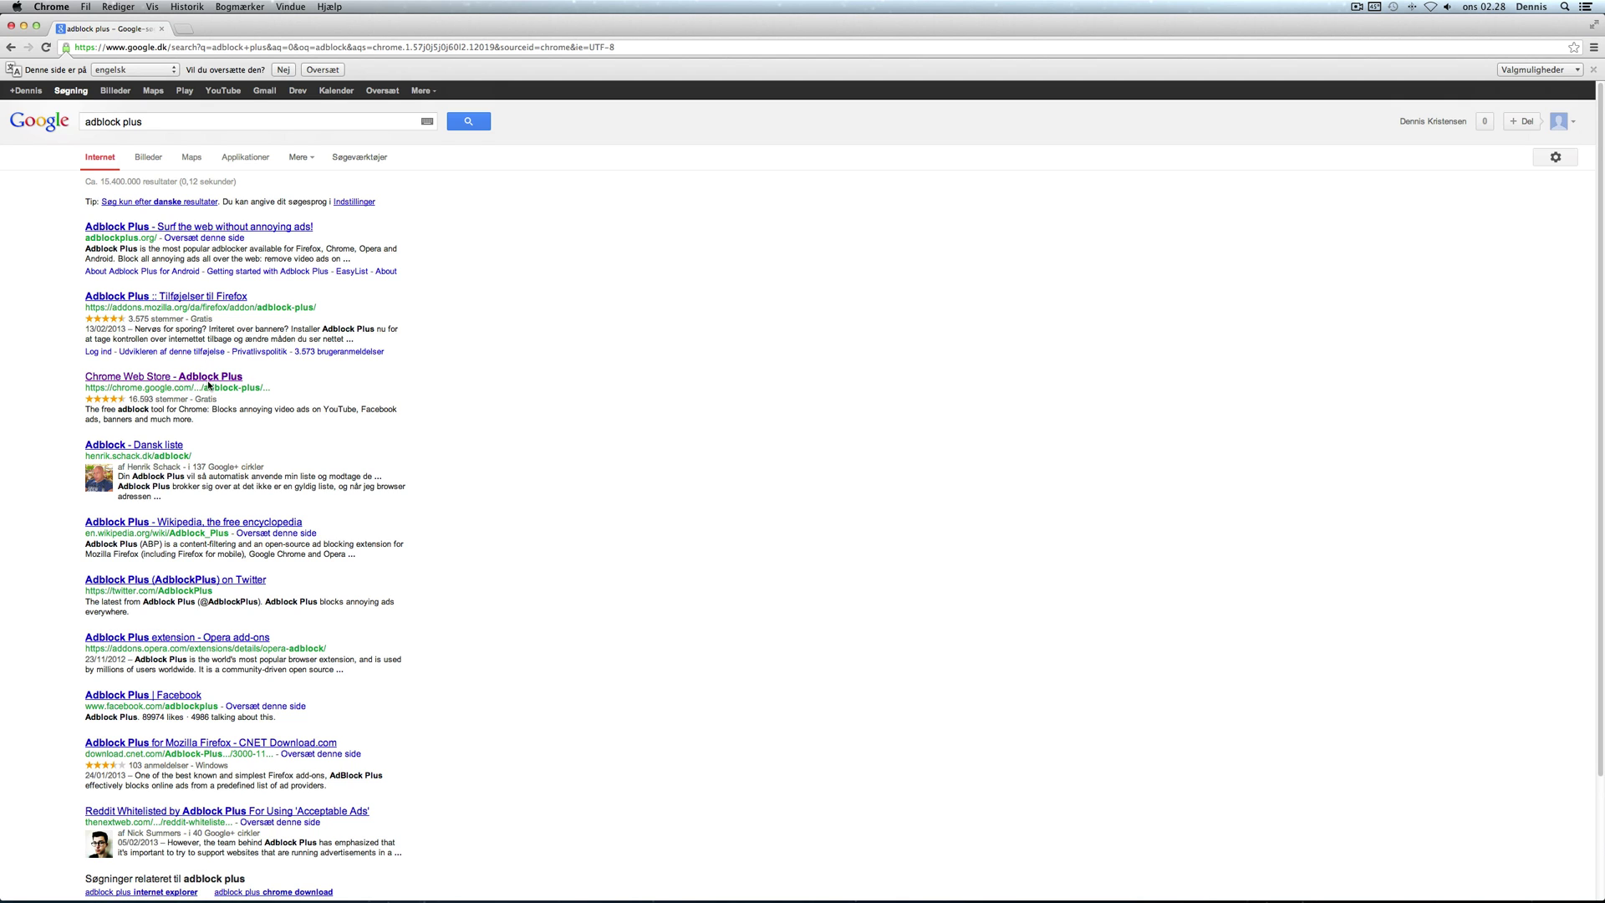
{"action": "scroll", "coordinate": [195, 376], "scroll_direction": "down", "scroll_amount": 1}
Step: Add the Adblock Plus extension to Chrome from its Web Store page, confirming with Tilføj
{"action": "left_click_drag", "start_coordinate": [116, 250], "coordinate": [130, 261]}
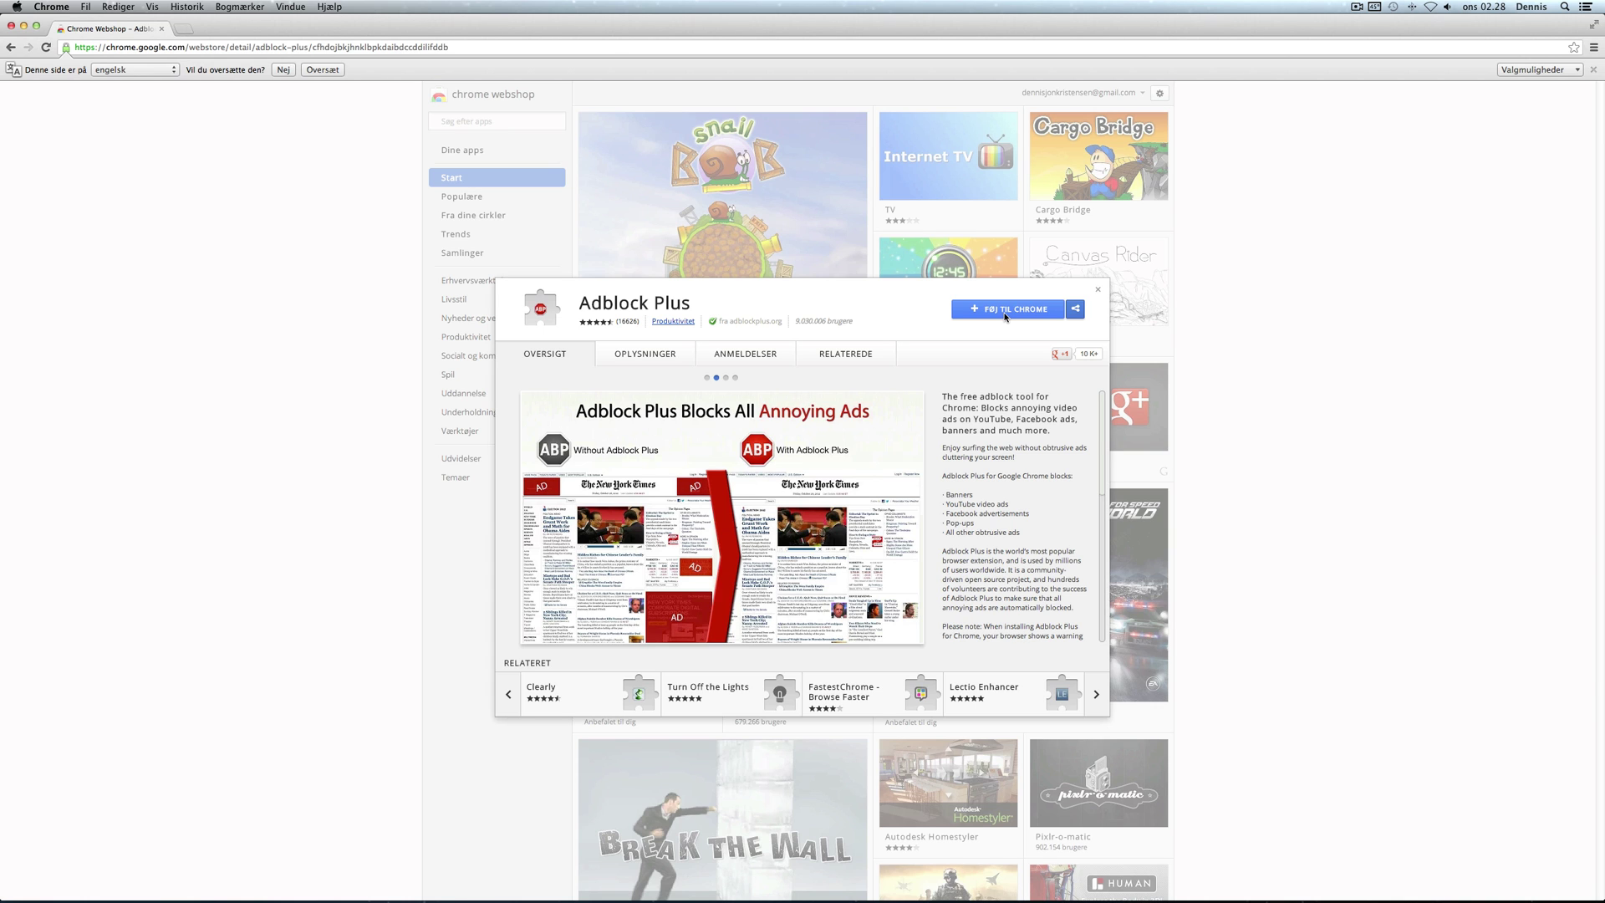
{"action": "left_click", "coordinate": [1006, 312]}
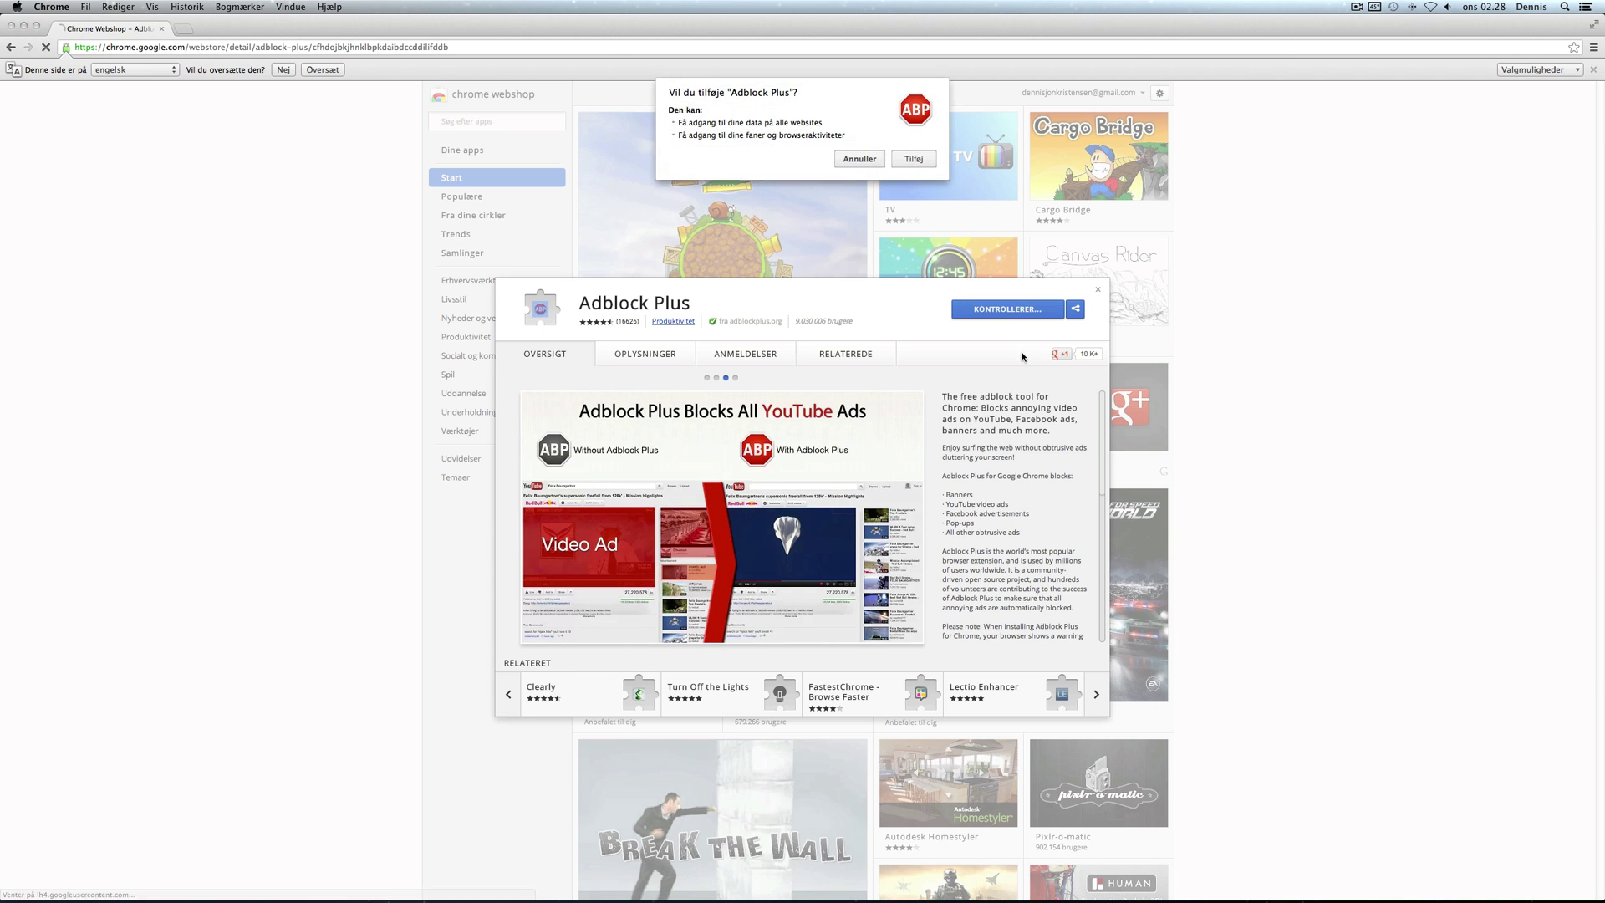
{"action": "left_click", "coordinate": [912, 159]}
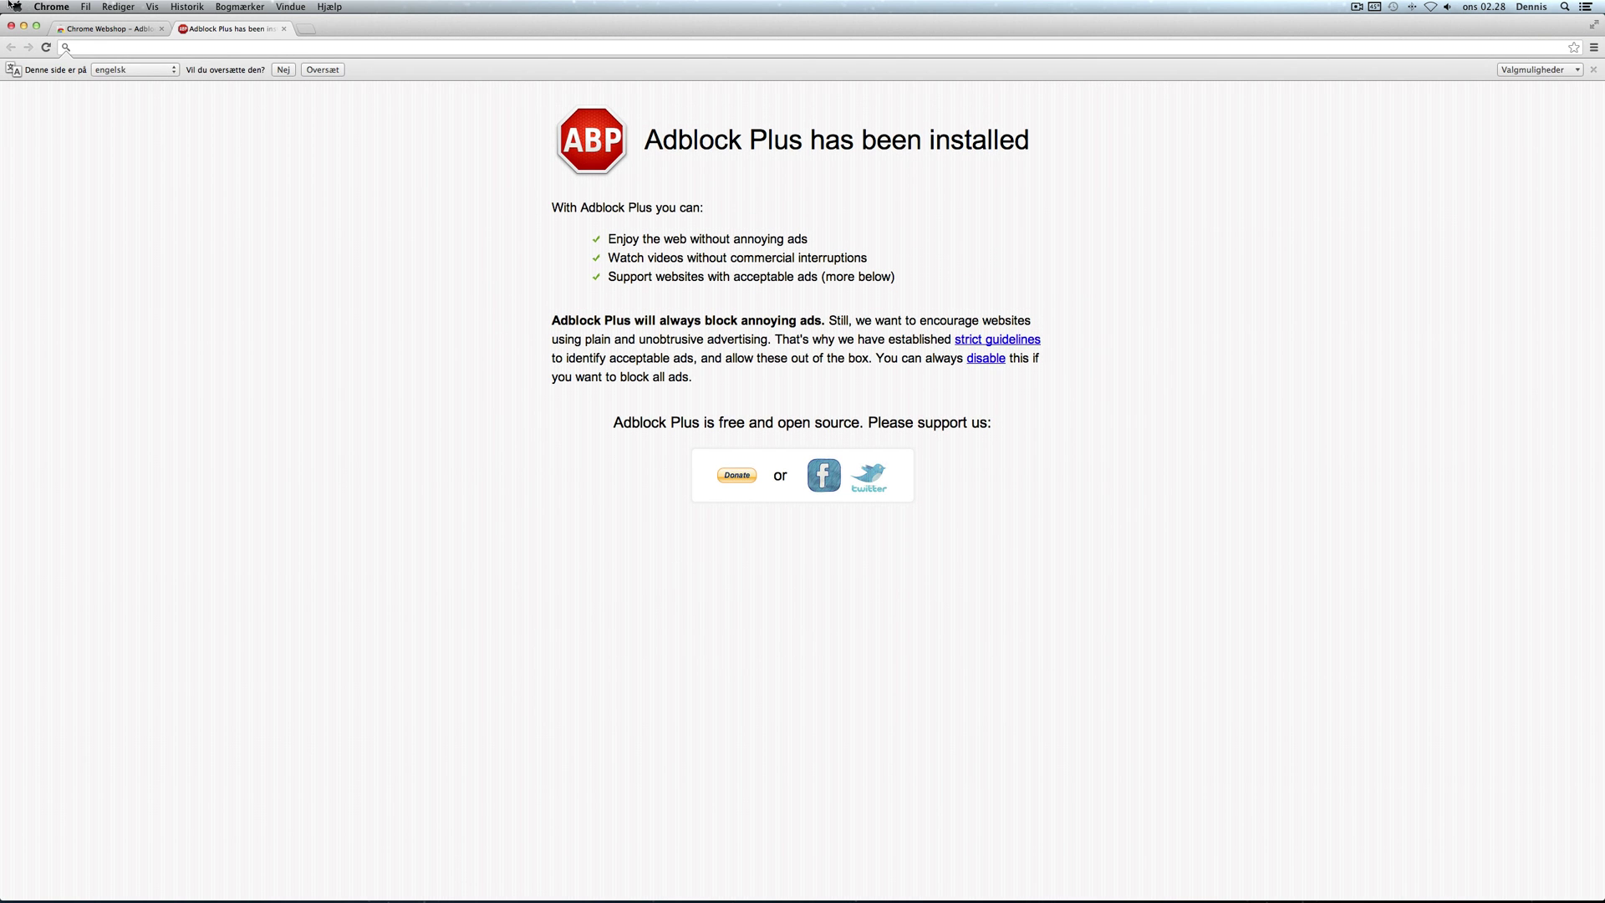
{"action": "left_click", "coordinate": [52, 7]}
Step: Quit Chrome, briefly launch and quit Safari, then relaunch Chrome from the Dock
{"action": "left_click", "coordinate": [100, 191]}
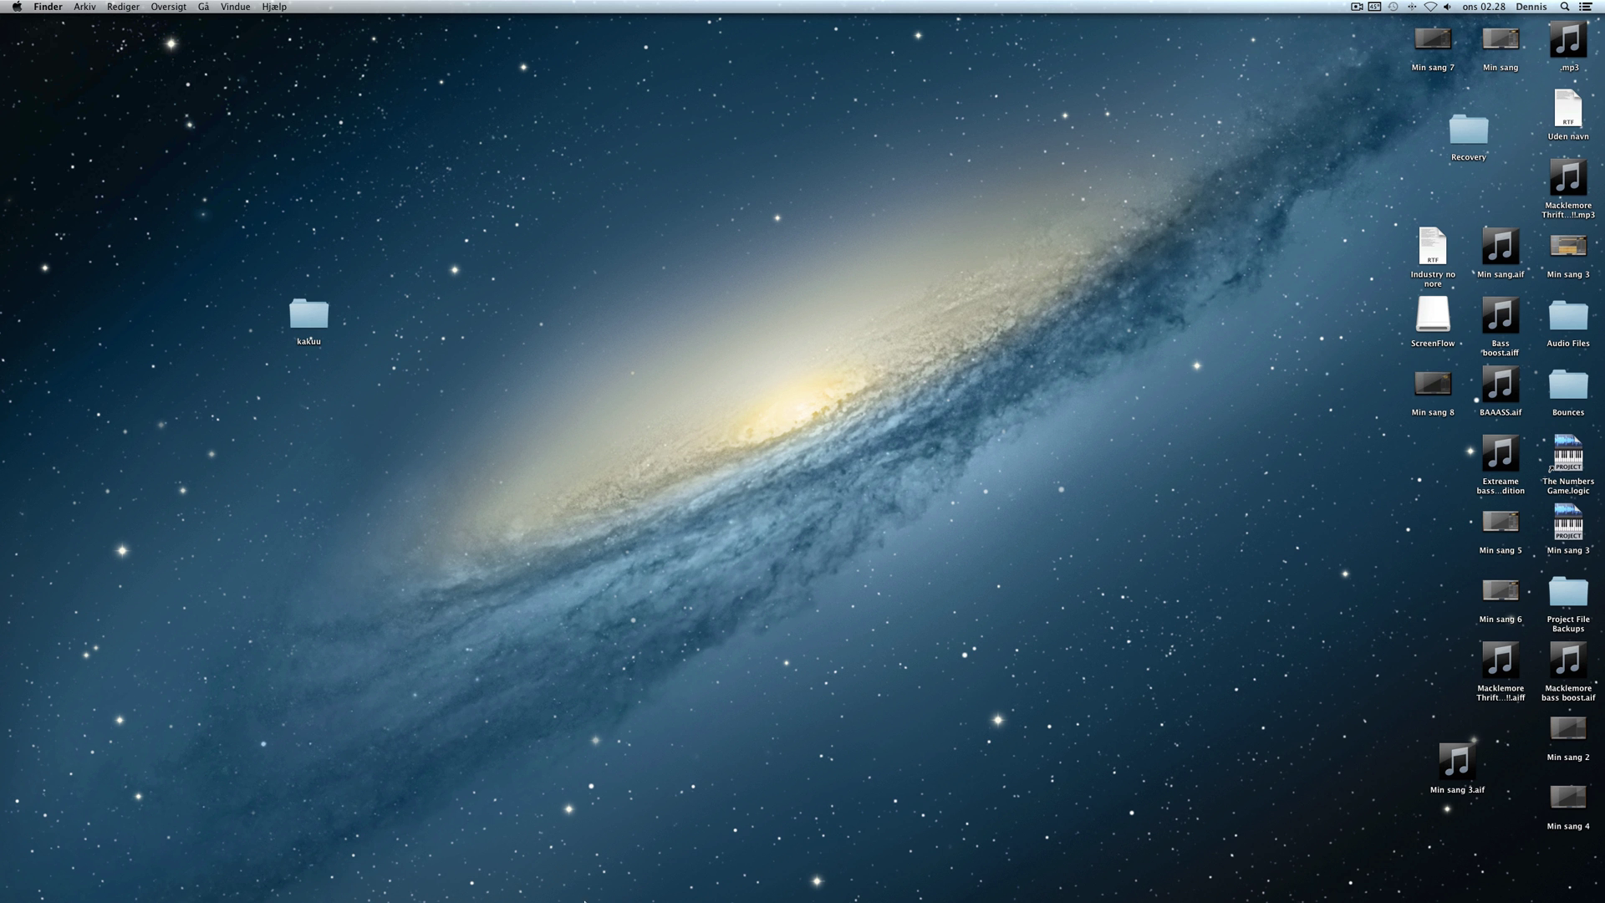
{"action": "left_click", "coordinate": [324, 886]}
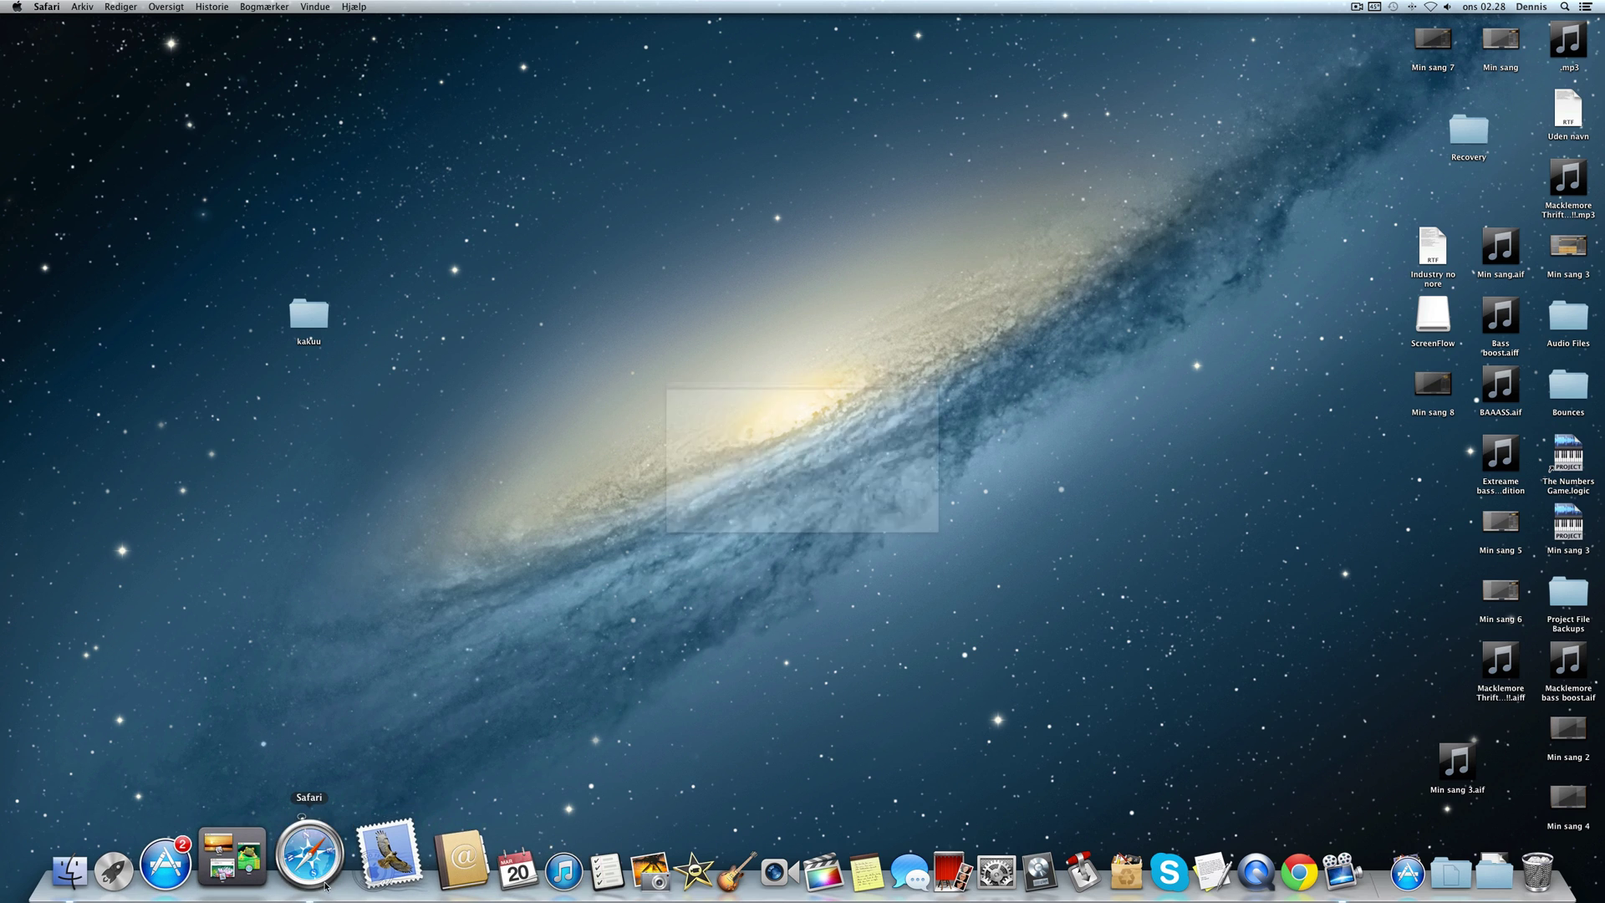
{"action": "left_click", "coordinate": [46, 7]}
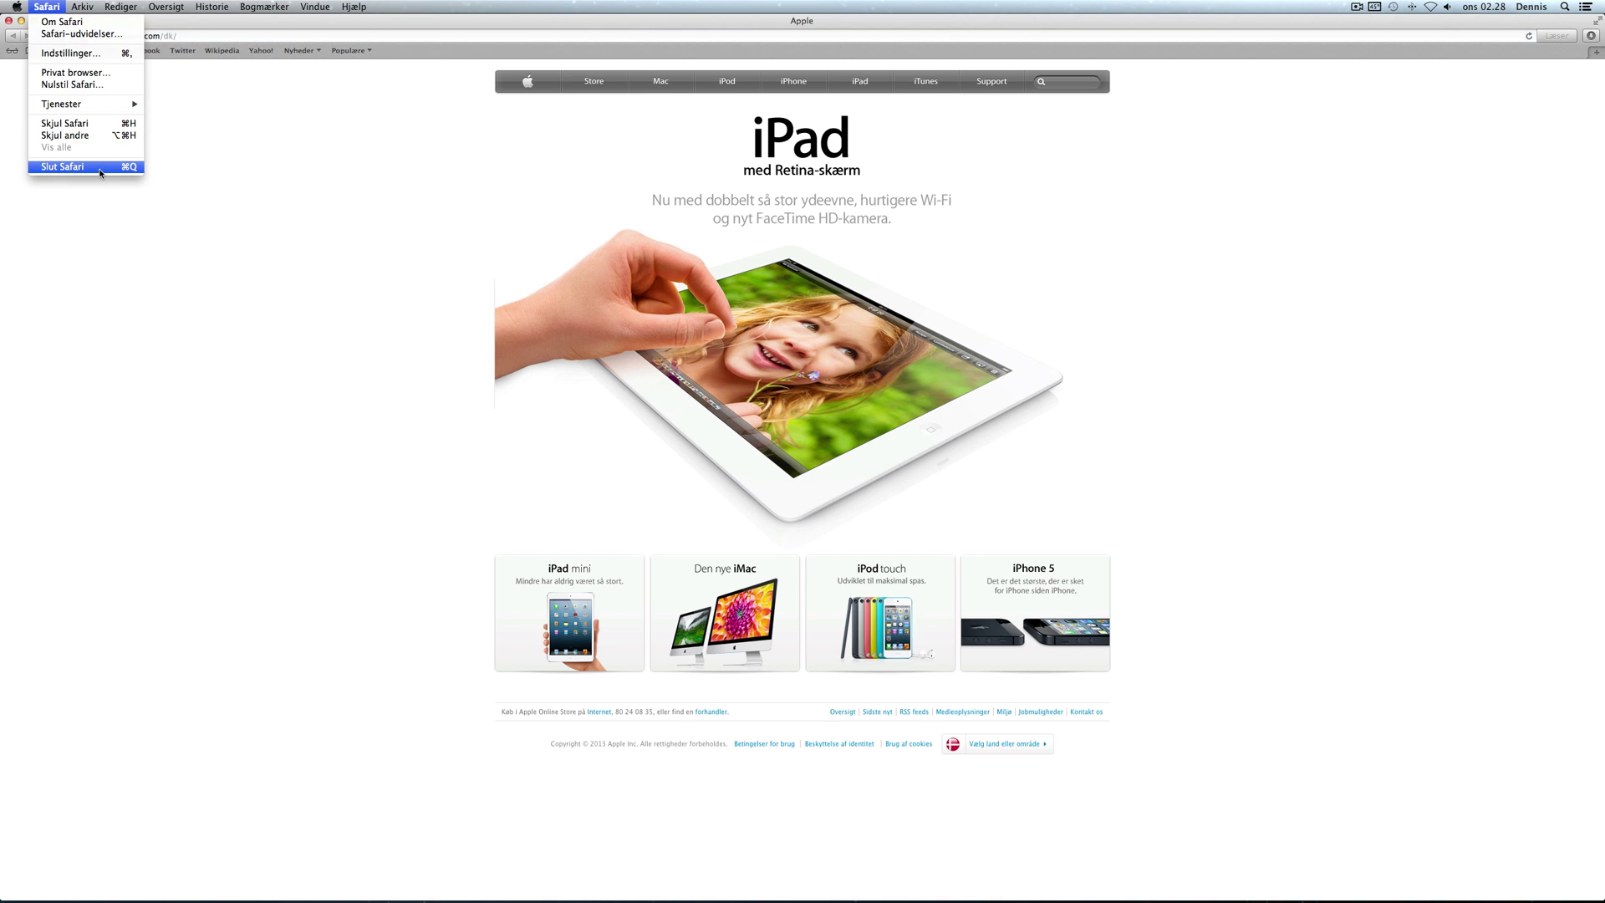
{"action": "left_click", "coordinate": [63, 167]}
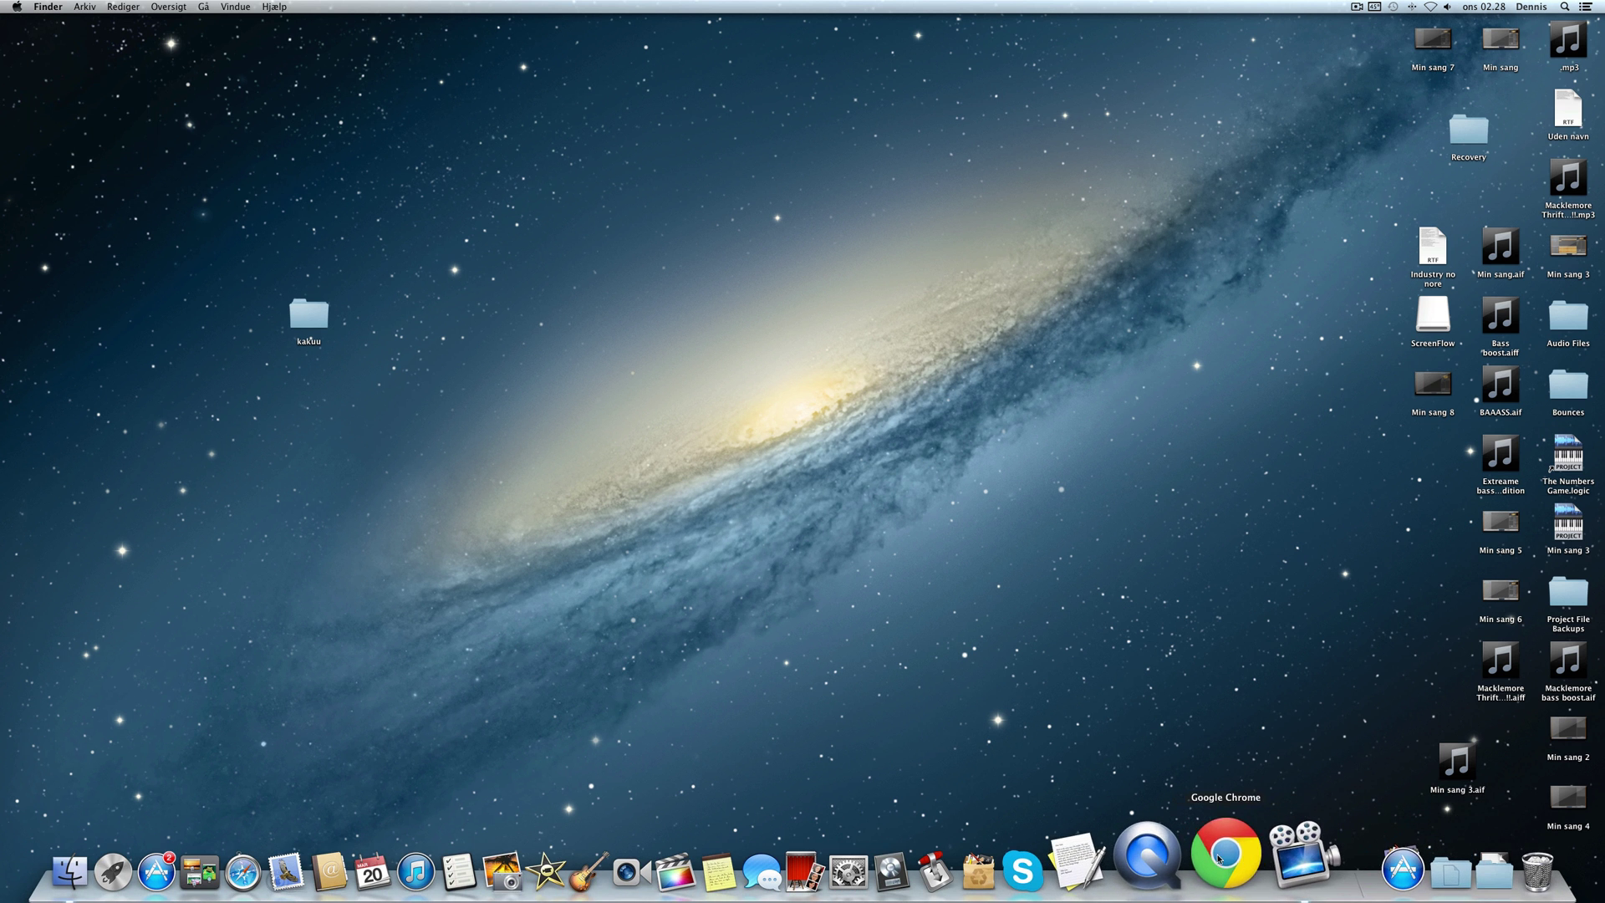
{"action": "left_click", "coordinate": [1224, 854]}
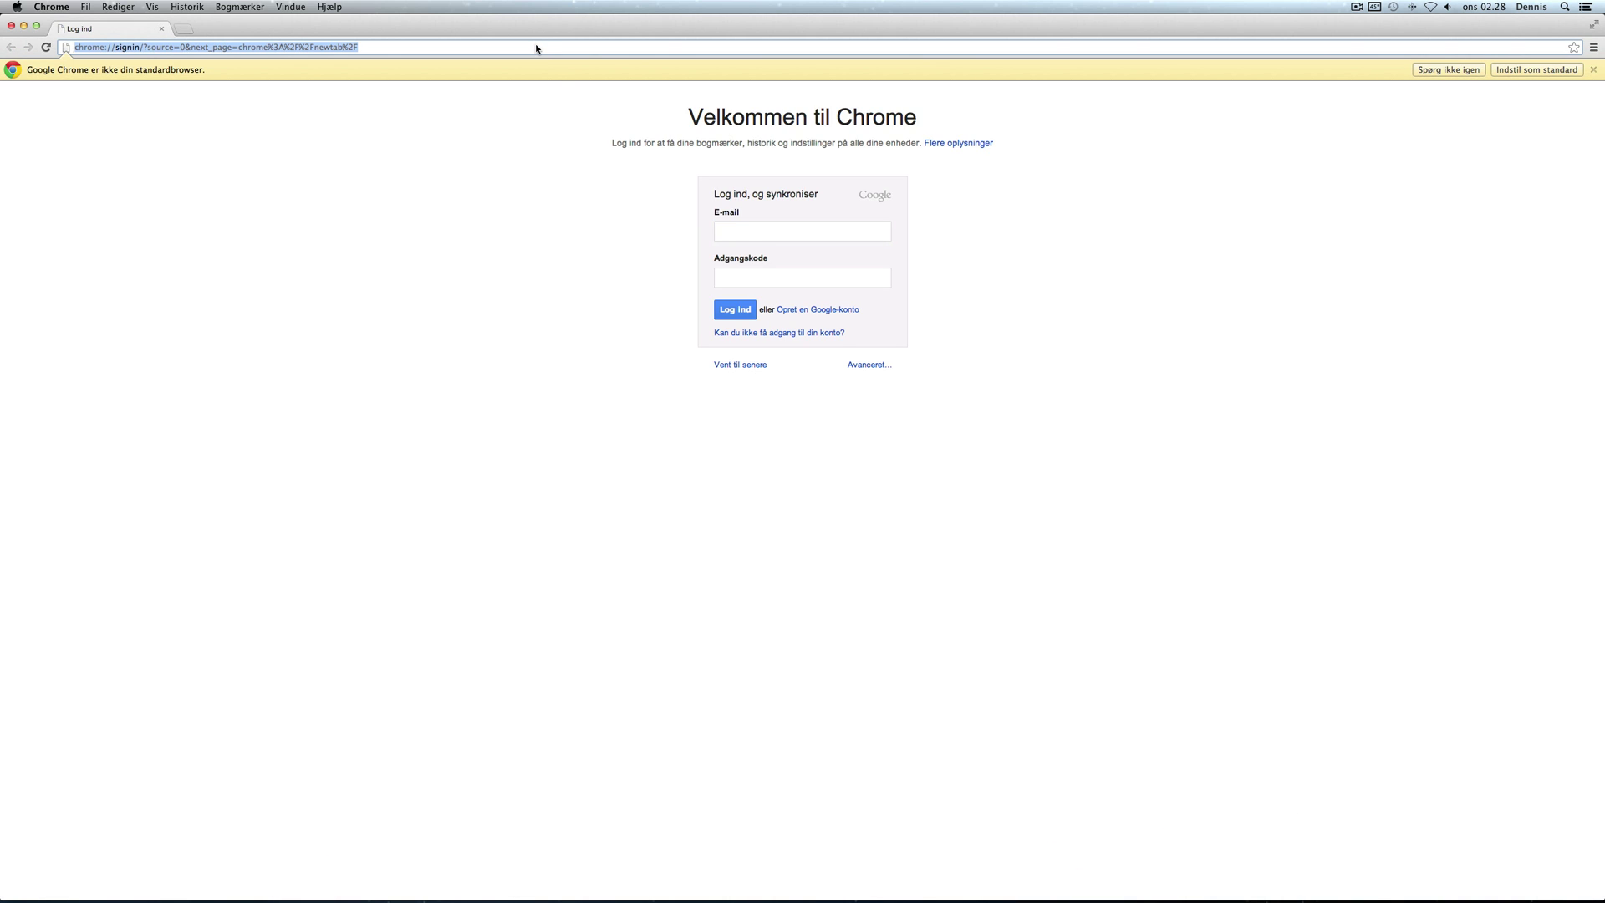
{"action": "type", "text": "www.youtube.com"}
{"action": "key", "text": "Return"}
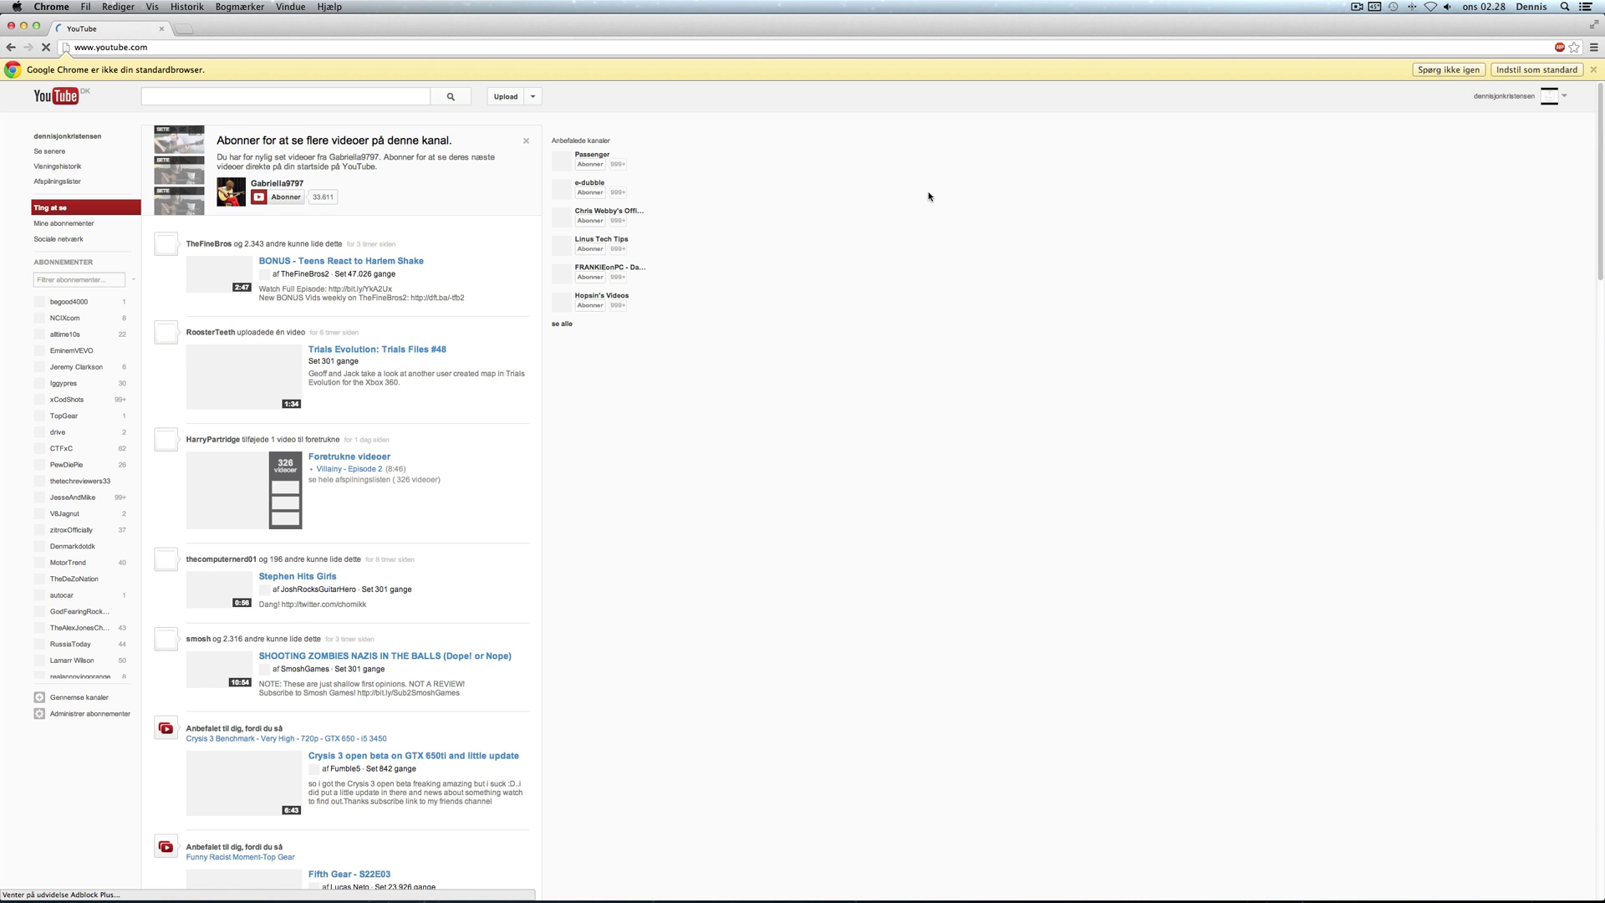
{"action": "scroll", "coordinate": [927, 188], "scroll_direction": "down", "scroll_amount": 5}
{"action": "scroll", "coordinate": [1267, 265], "scroll_direction": "down", "scroll_amount": 5}
{"action": "scroll", "coordinate": [1266, 264], "scroll_direction": "up", "scroll_amount": 4}
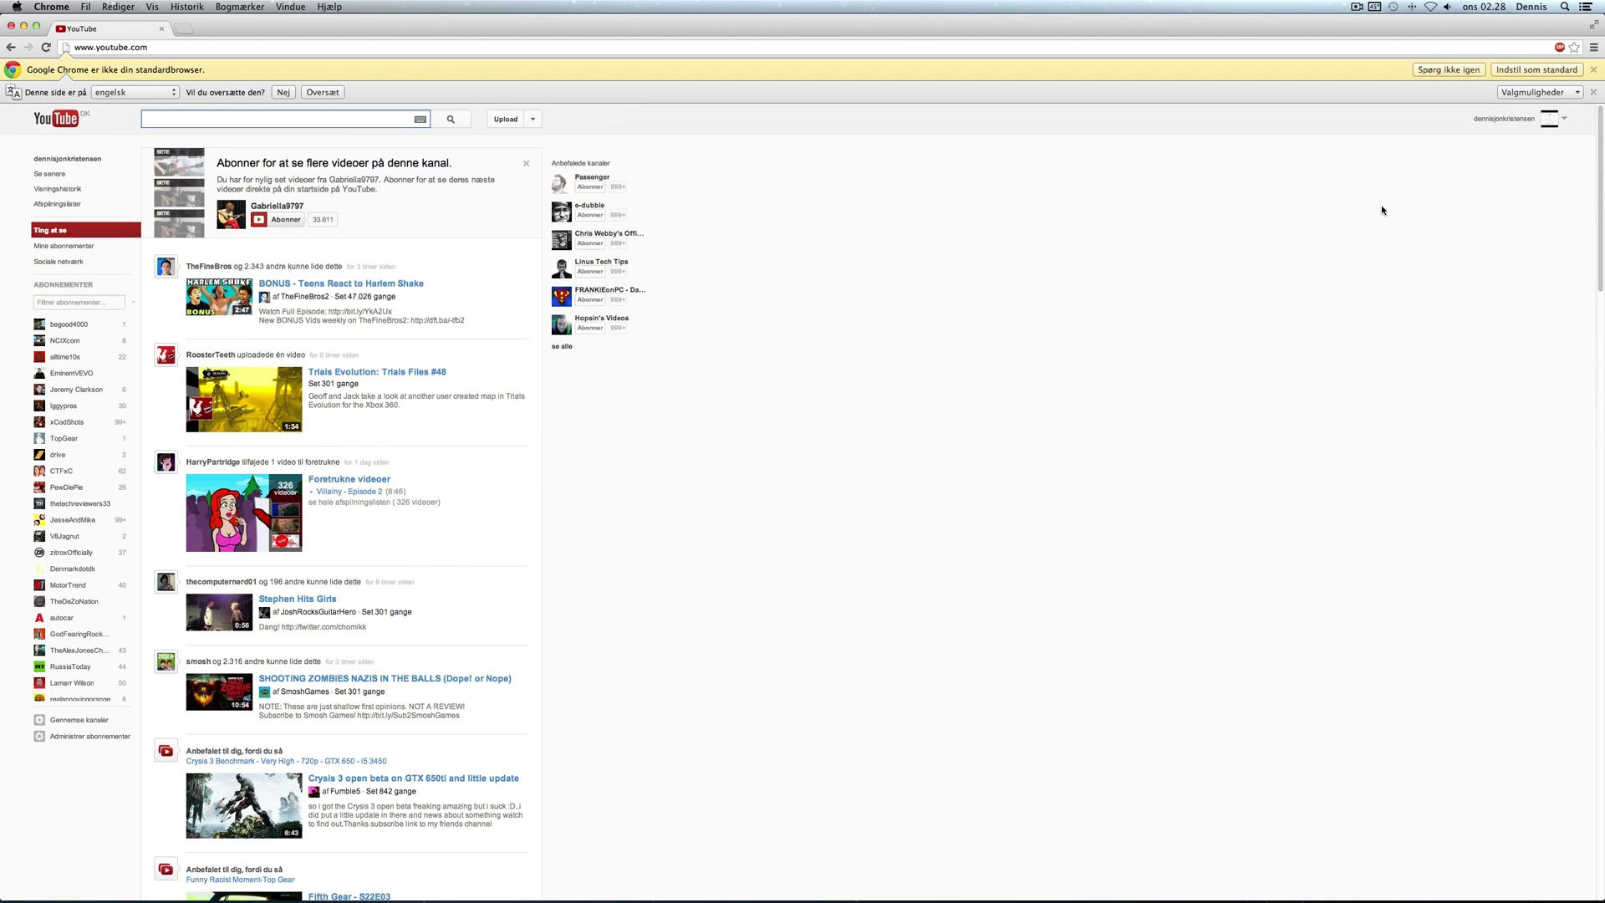
{"action": "left_click", "coordinate": [1525, 115]}
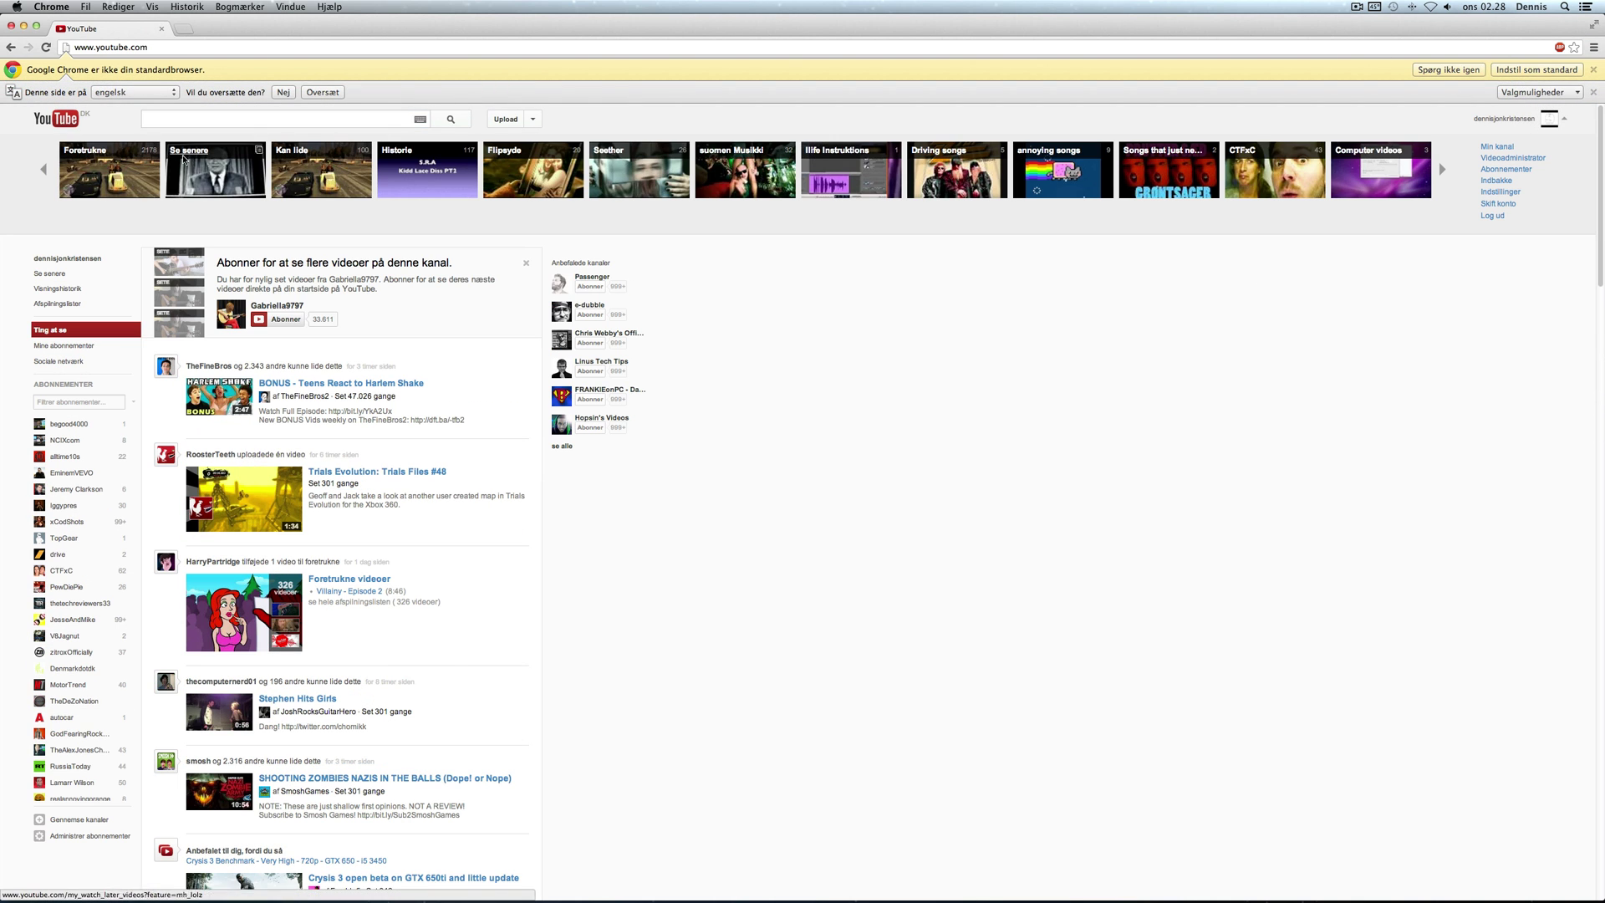
{"action": "left_click", "coordinate": [112, 160]}
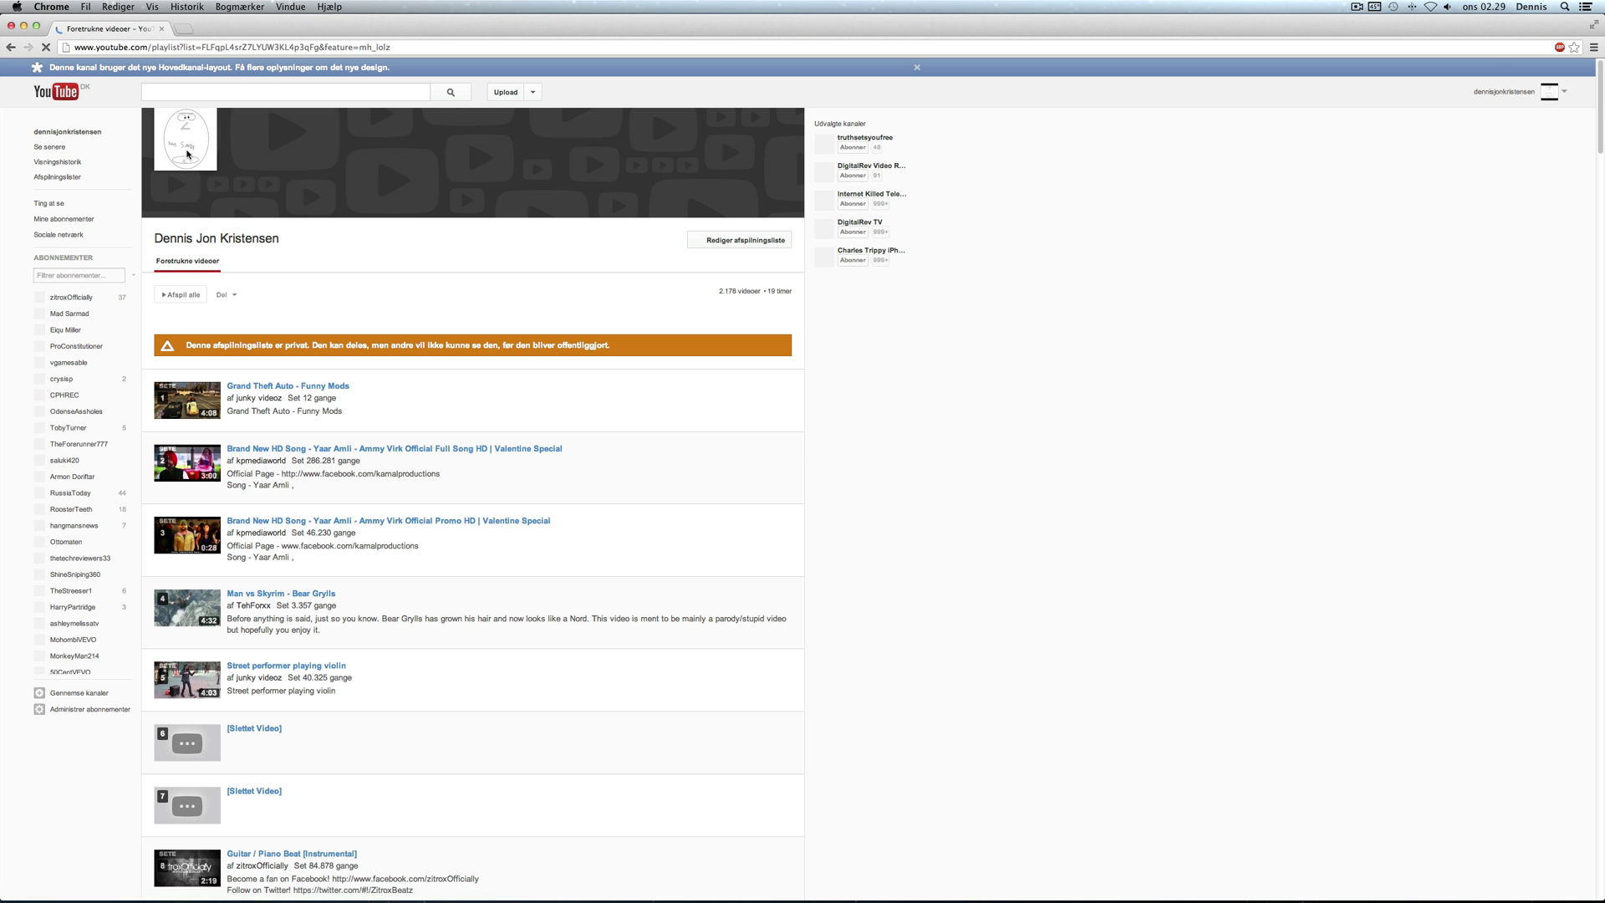
{"action": "left_click", "coordinate": [203, 115]}
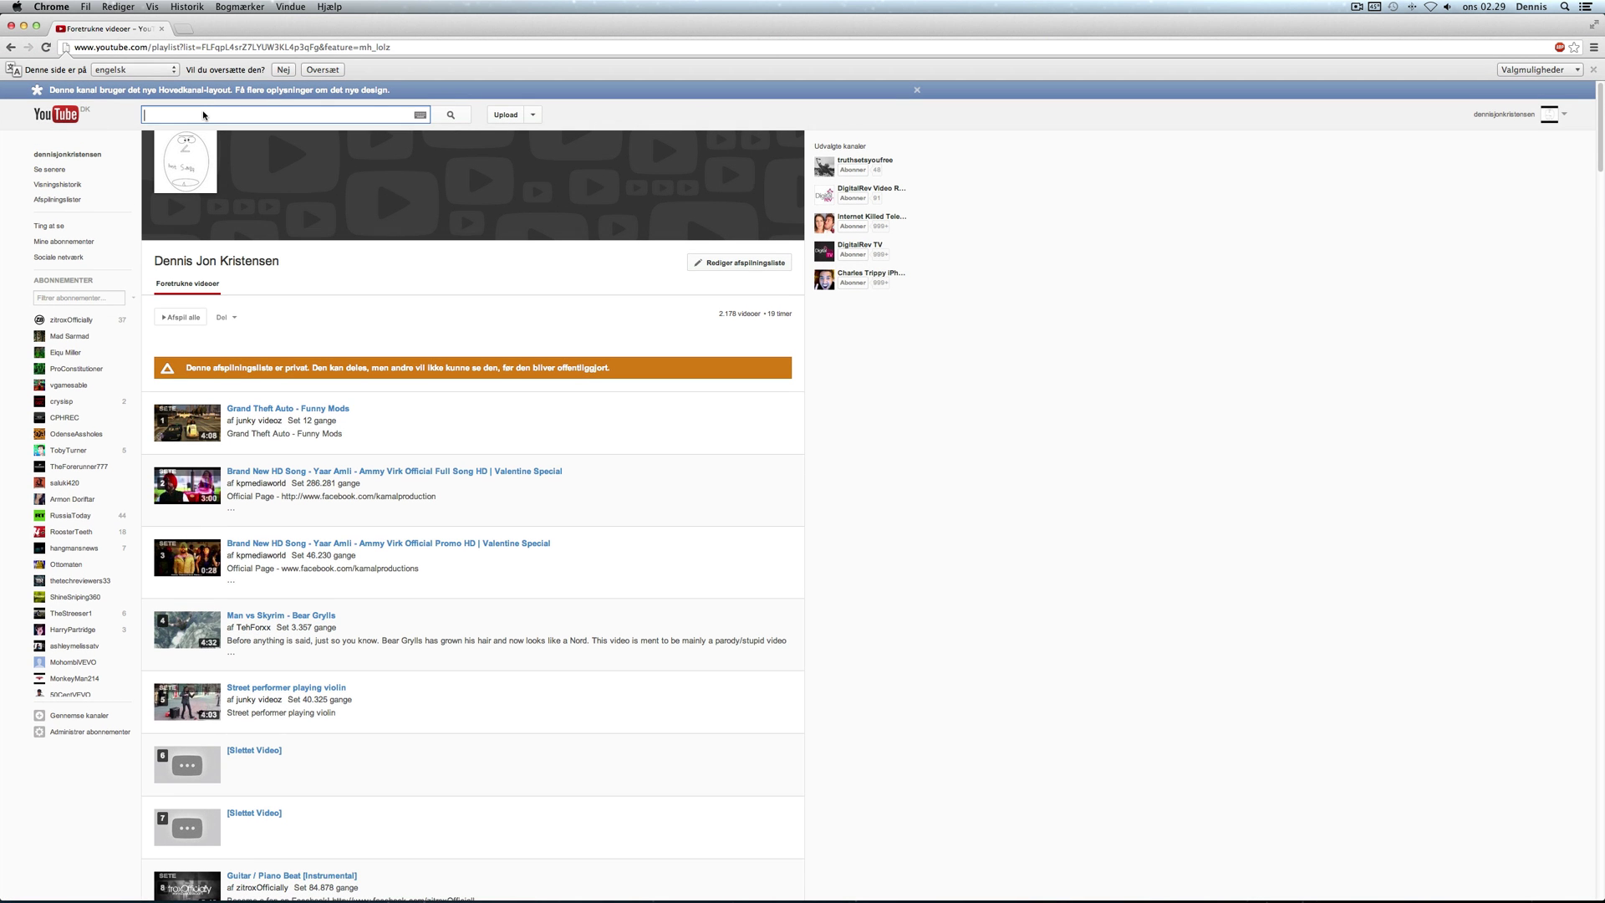
{"action": "type", "text": "d"}
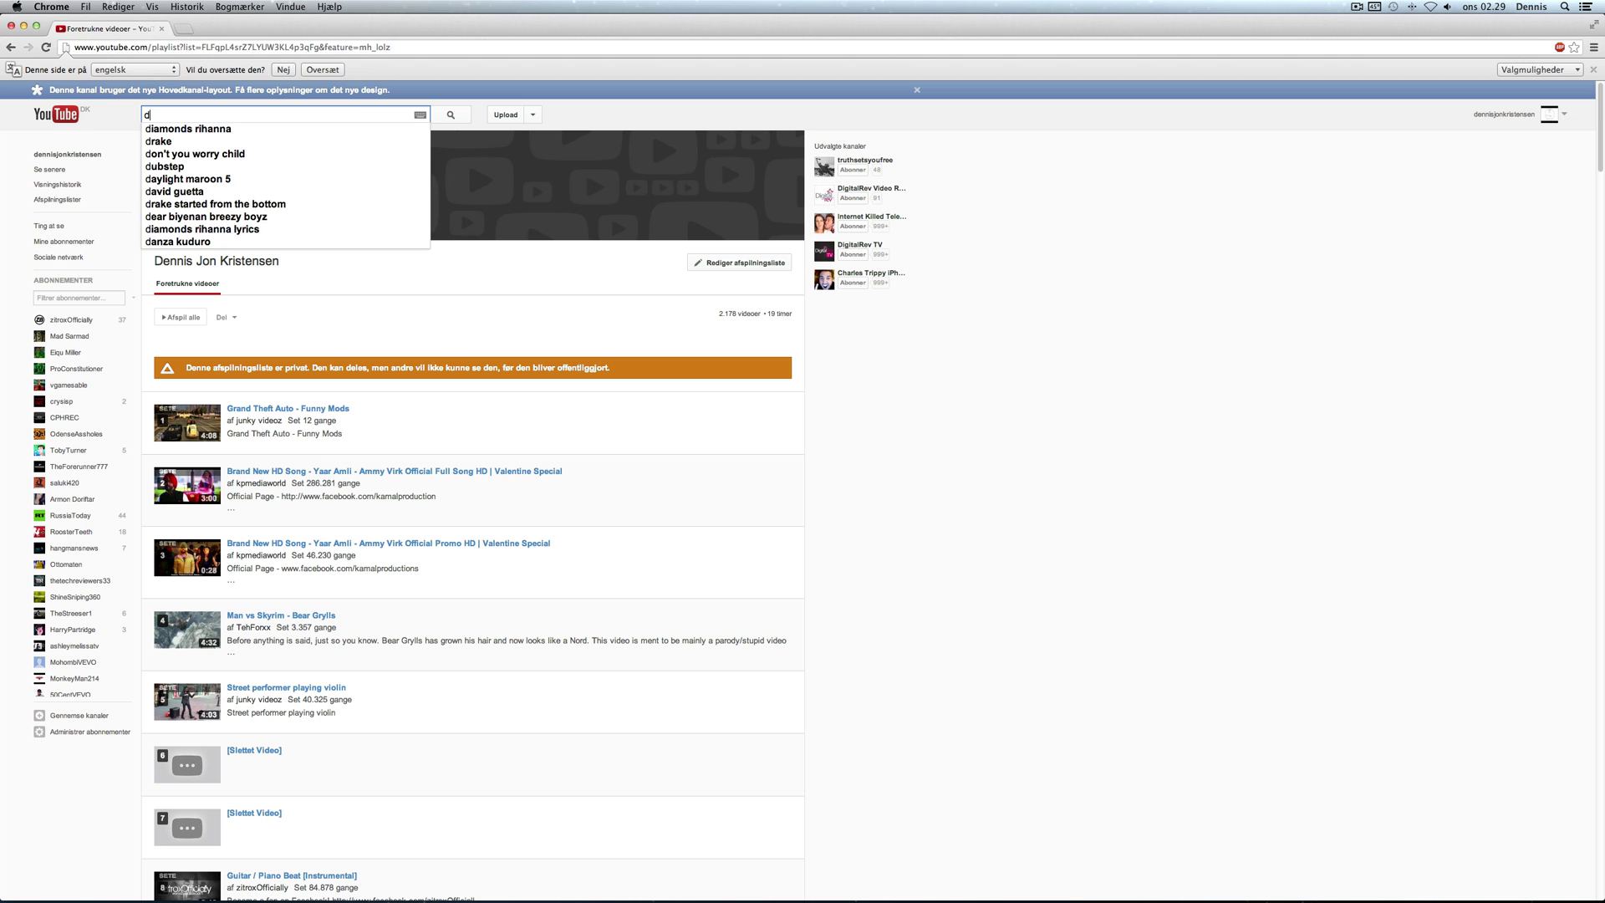
{"action": "key", "text": "BackSpace"}
{"action": "type", "text": "smosh"}
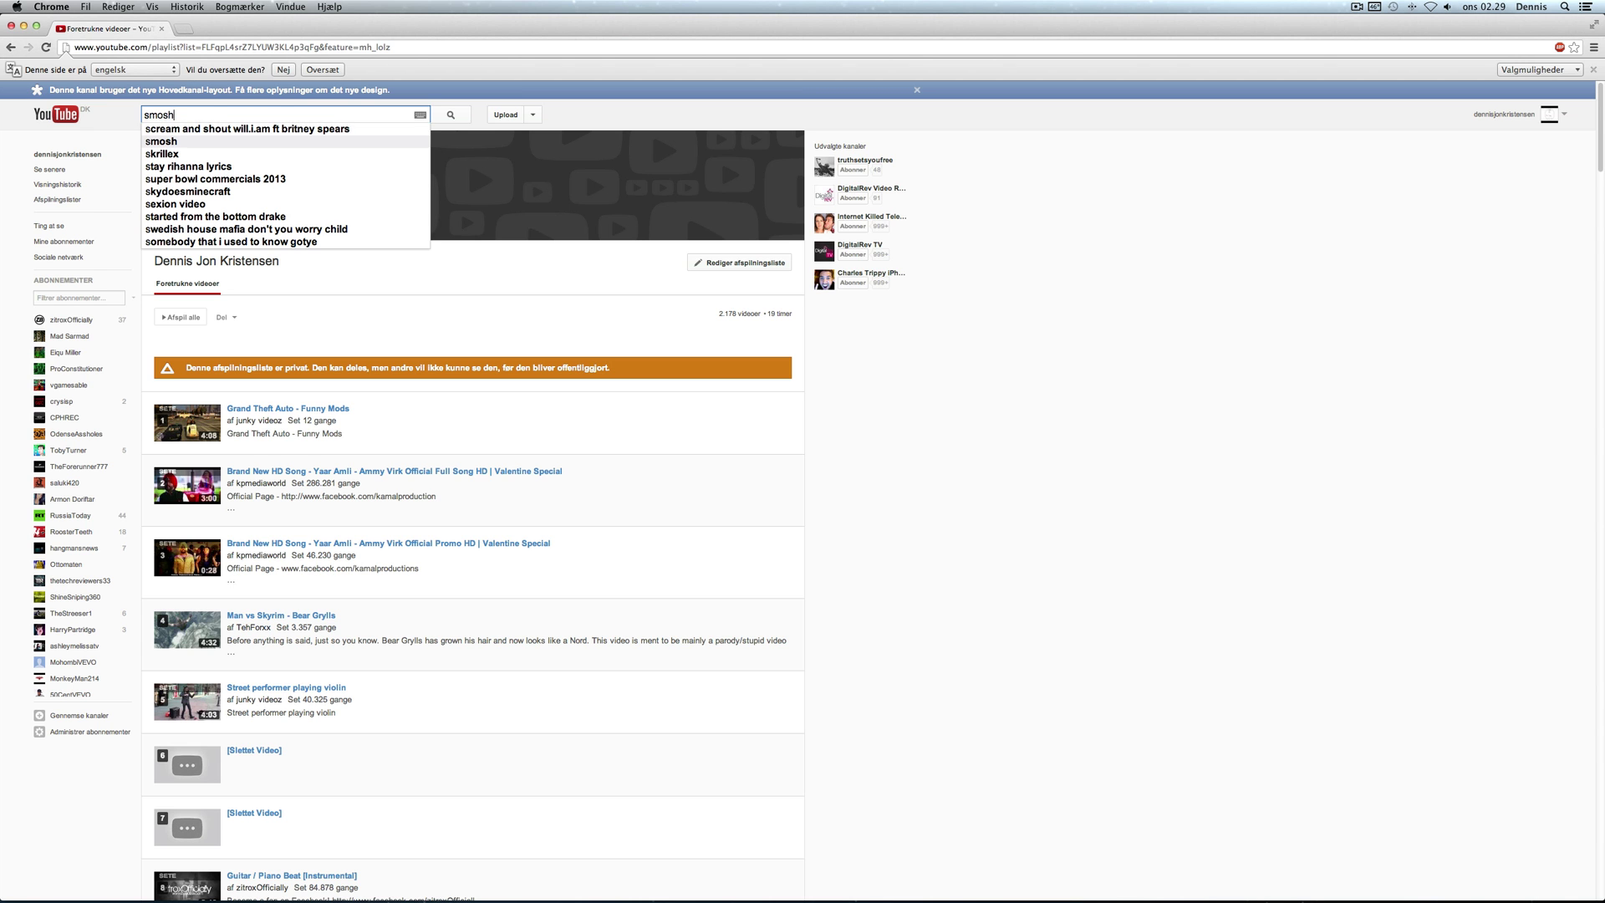
{"action": "key", "text": "Return"}
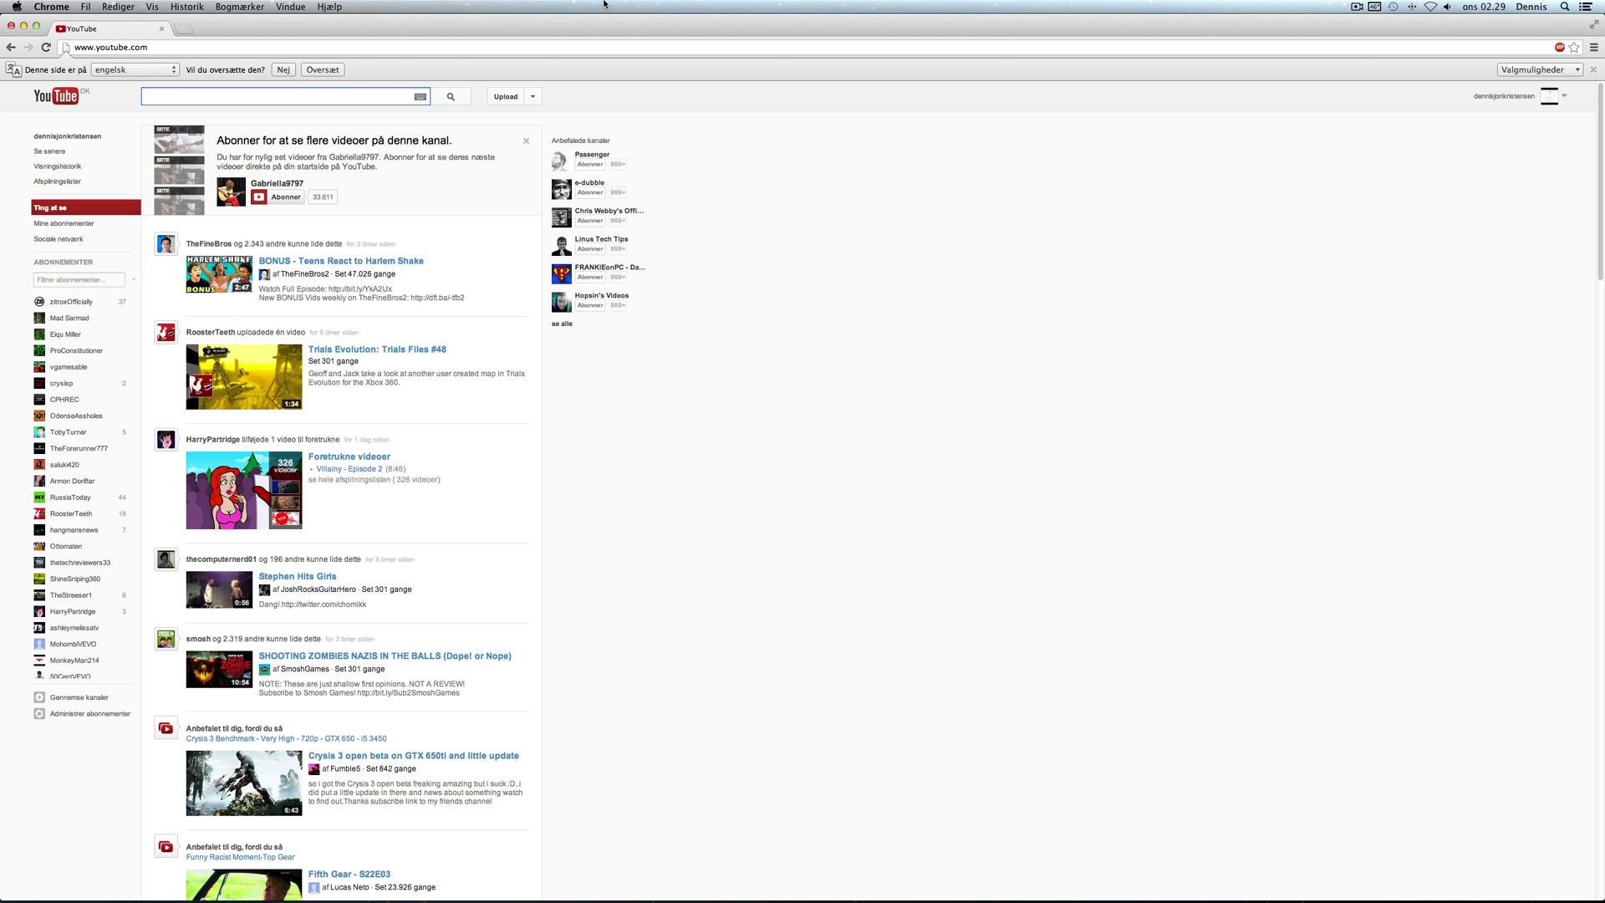
Step: Quit Google Chrome via its menu and browse the Dock's applications grid
{"action": "left_click", "coordinate": [52, 6]}
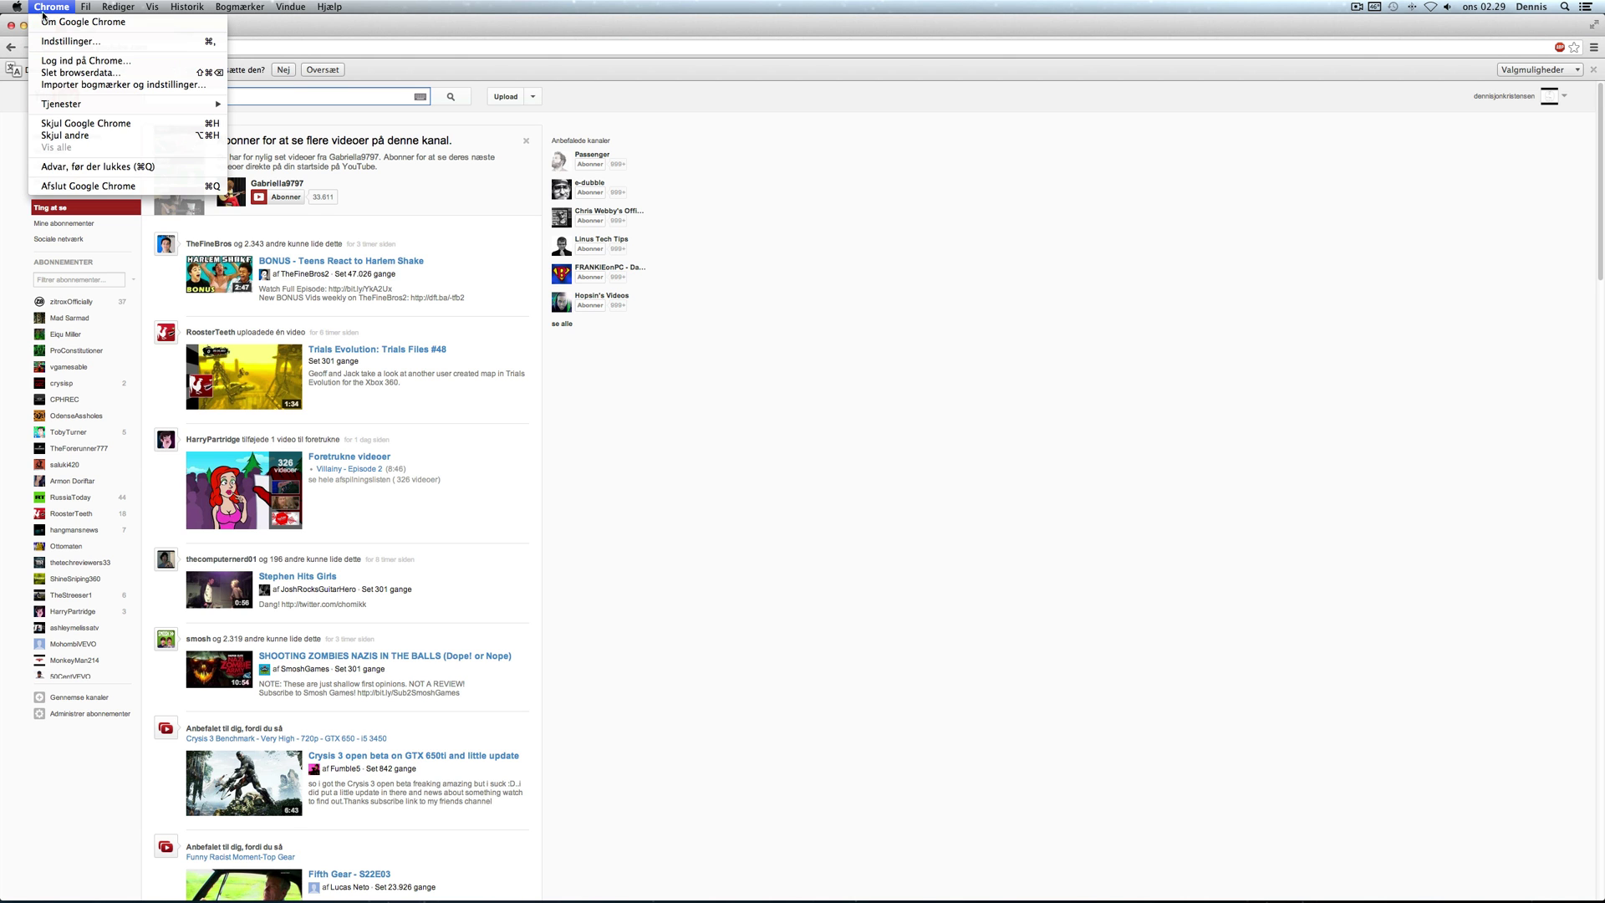
{"action": "left_click", "coordinate": [75, 191]}
{"action": "left_click_drag", "start_coordinate": [718, 268], "coordinate": [1018, 611]}
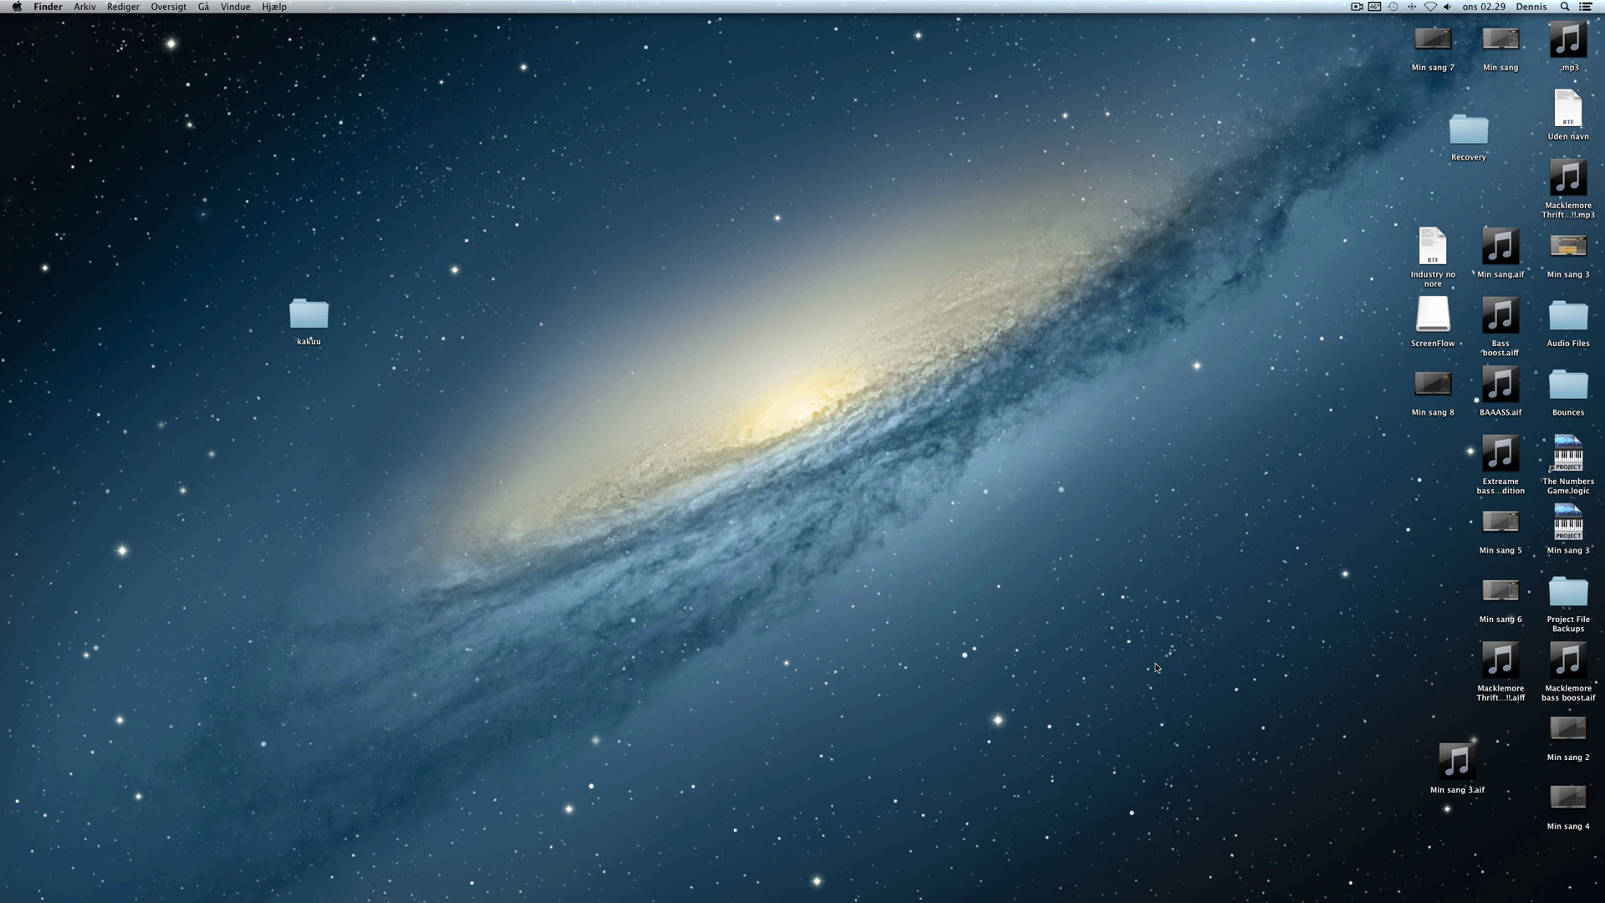
{"action": "mouse_move", "coordinate": [1349, 896]}
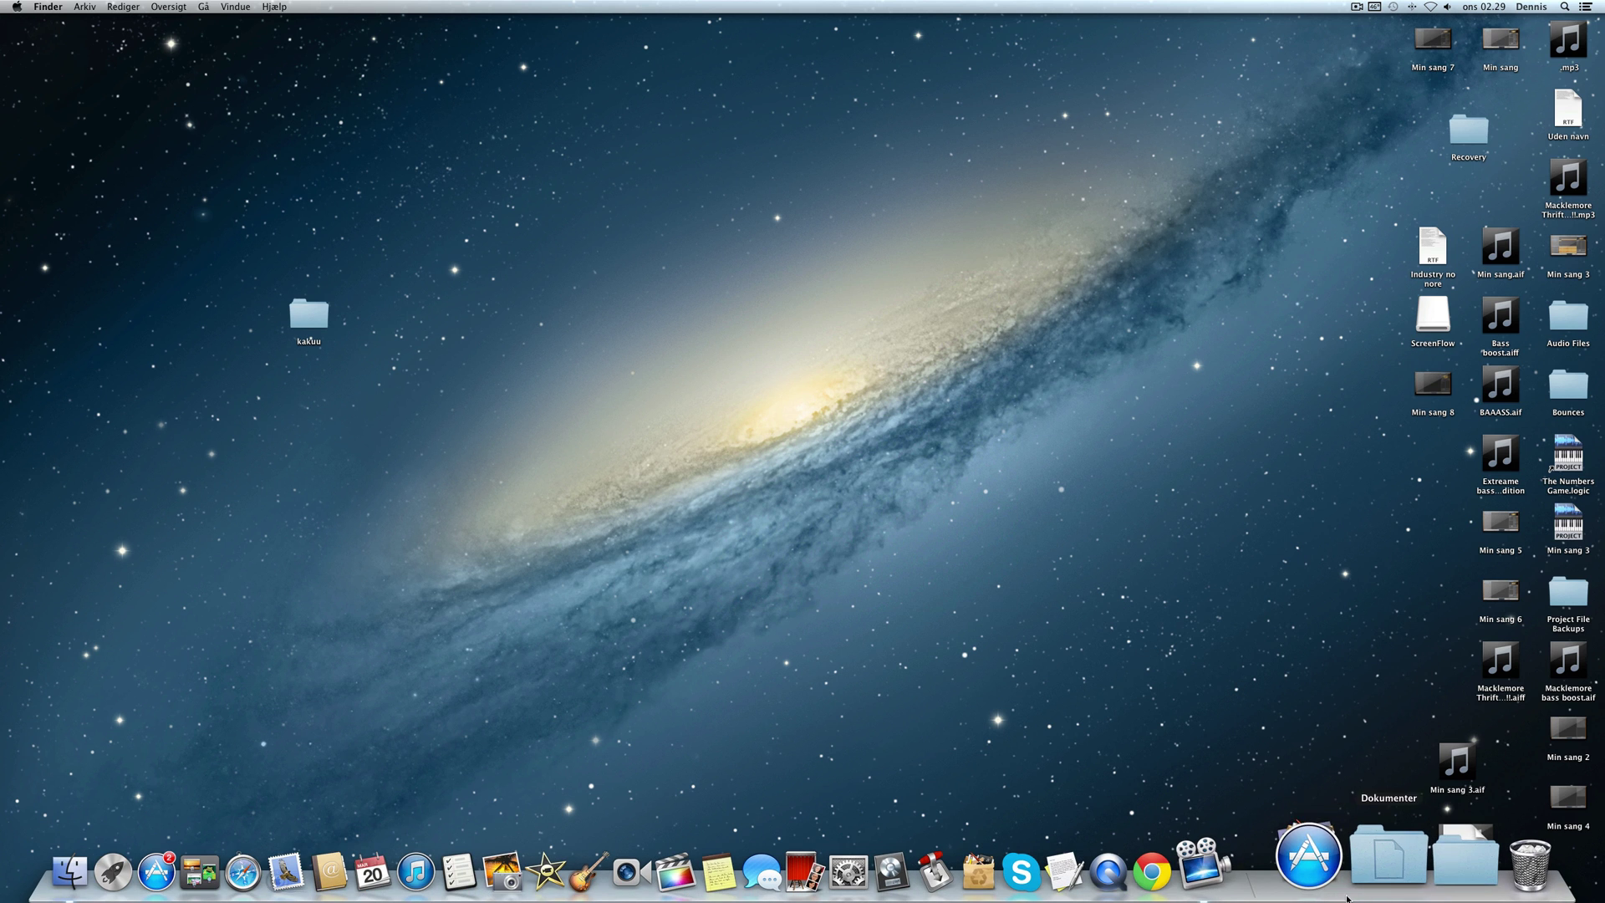
{"action": "left_click", "coordinate": [1333, 865]}
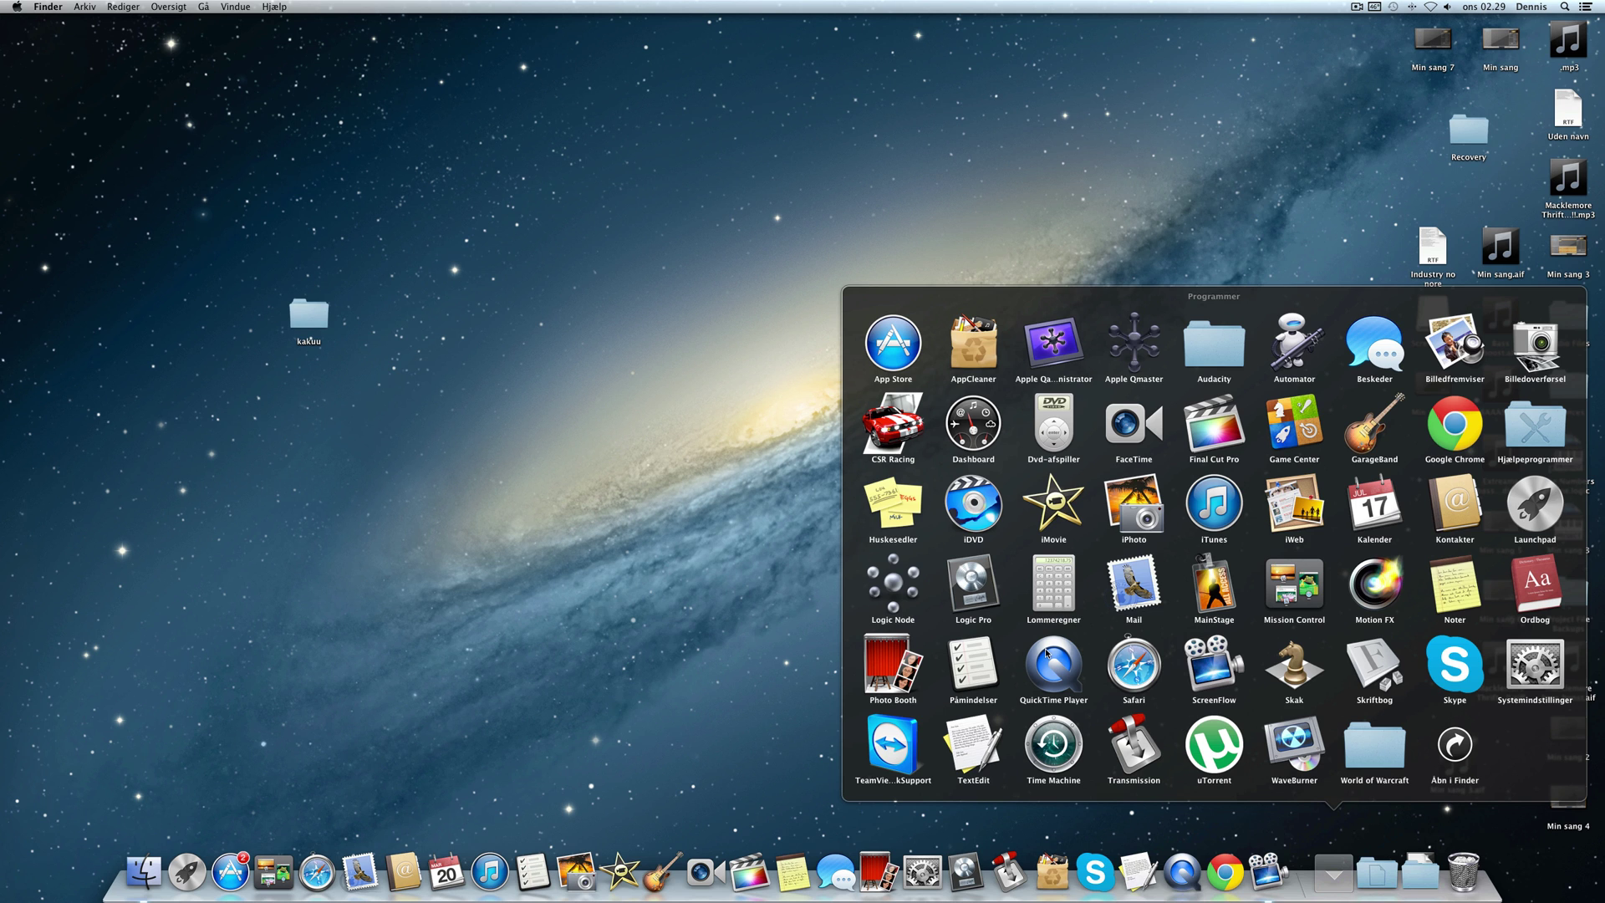
{"action": "left_click", "coordinate": [821, 400]}
Step: Select and deselect desktop song files, browse the applications grid again, then switch to ScreenFlow
{"action": "left_click_drag", "start_coordinate": [1246, 390], "coordinate": [1455, 735]}
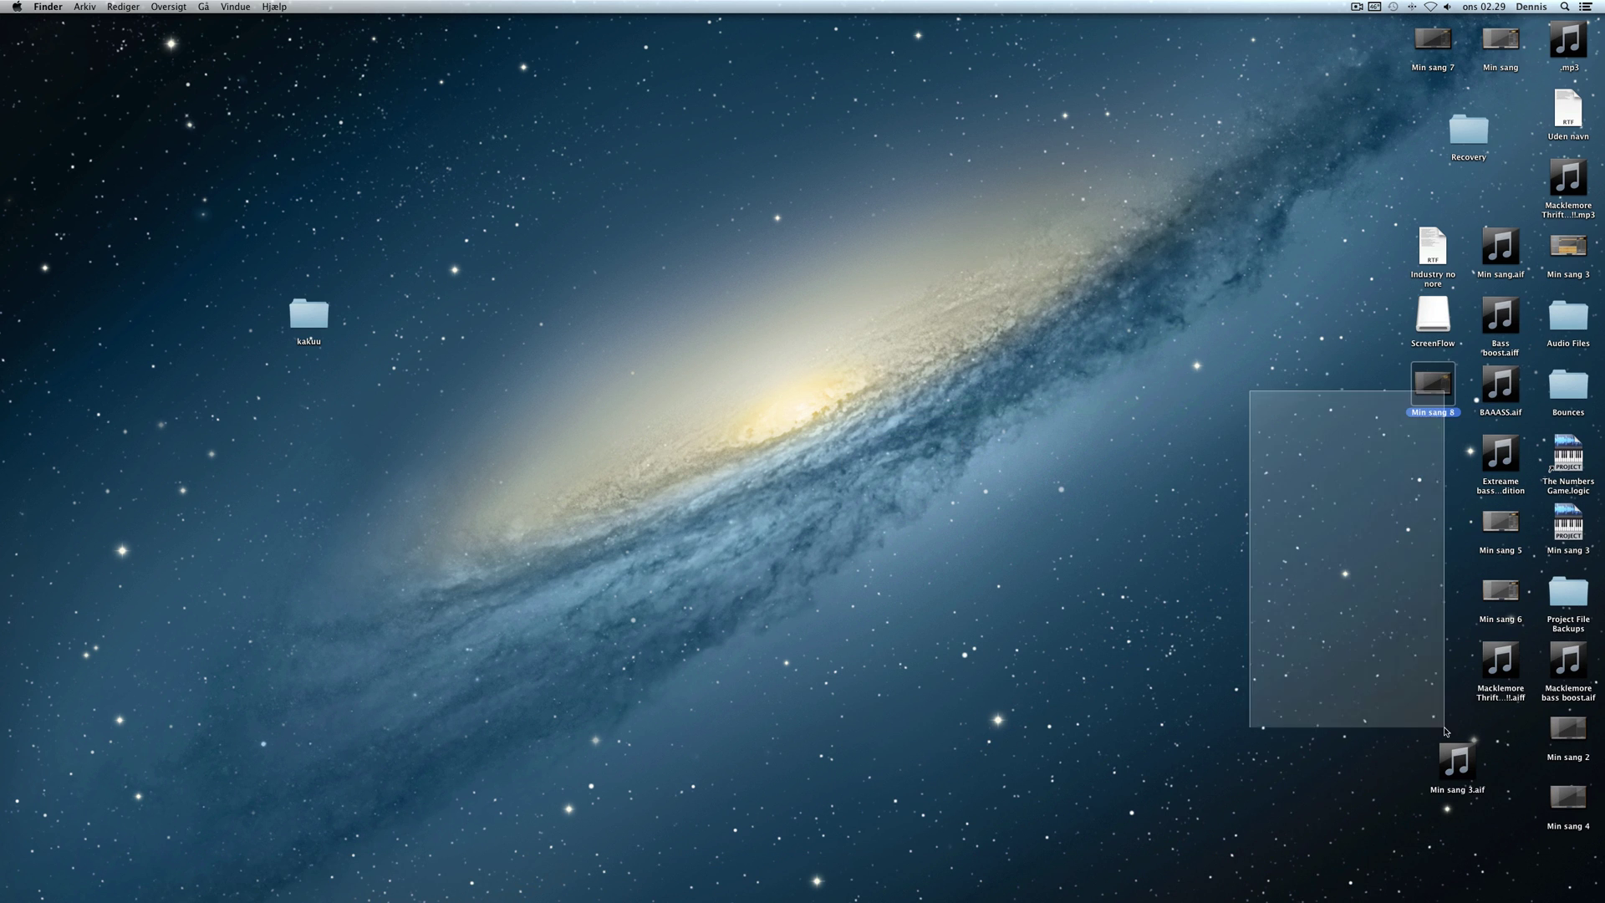
{"action": "mouse_move", "coordinate": [1589, 868]}
{"action": "left_mouse_down"}
{"action": "mouse_move", "coordinate": [1436, 757]}
{"action": "mouse_move", "coordinate": [1269, 5]}
{"action": "left_mouse_up"}
{"action": "left_click", "coordinate": [1268, 89]}
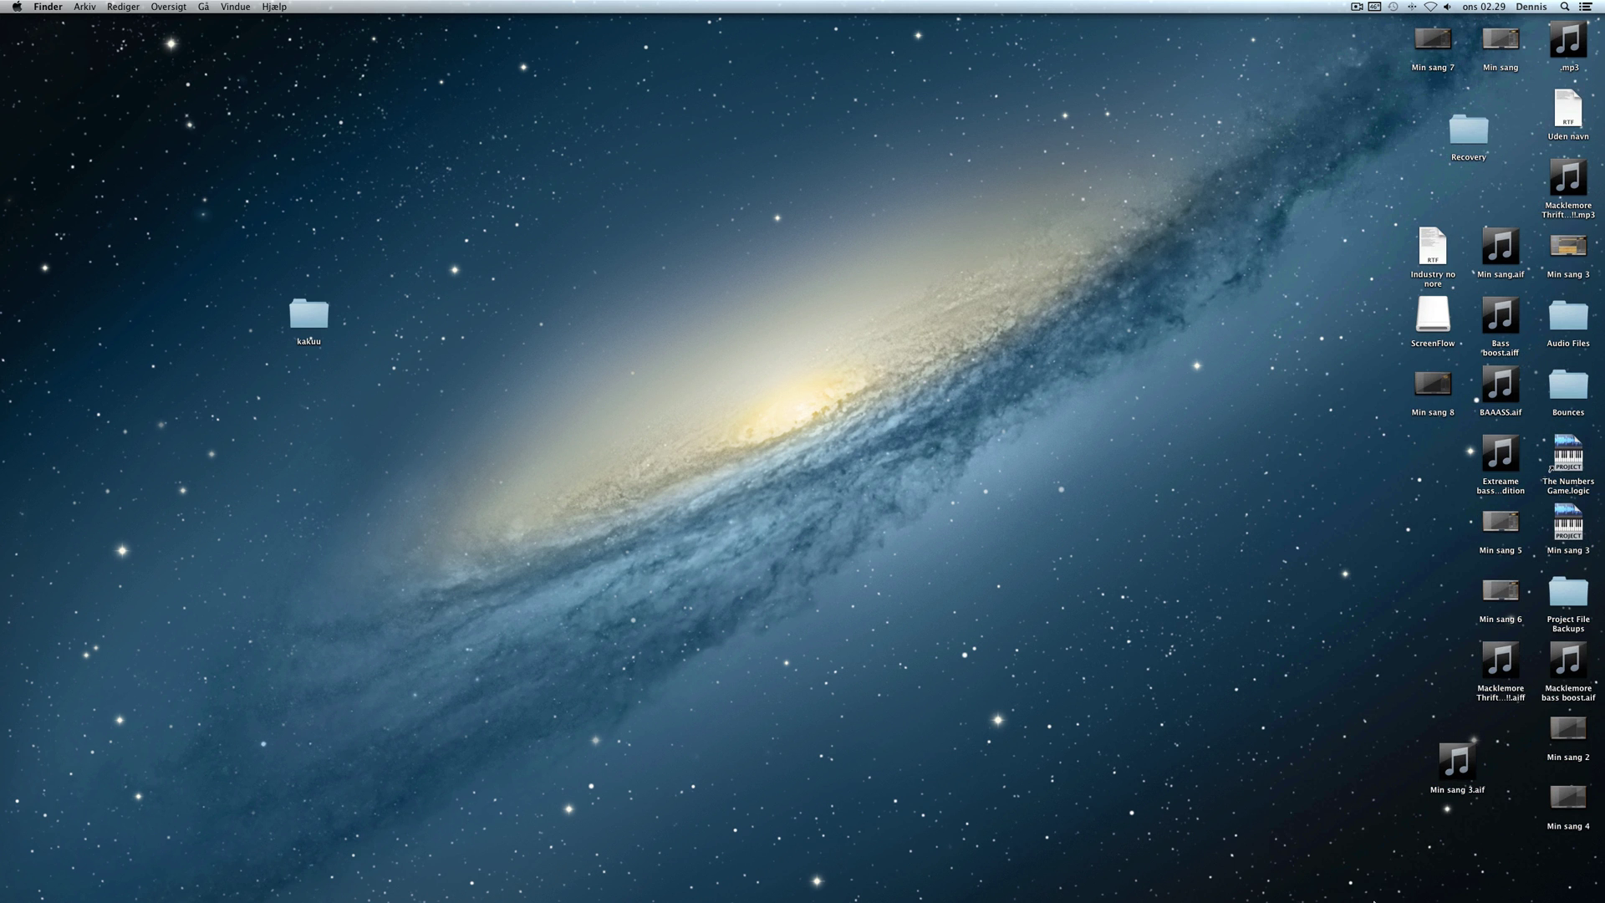
{"action": "left_click", "coordinate": [1333, 874]}
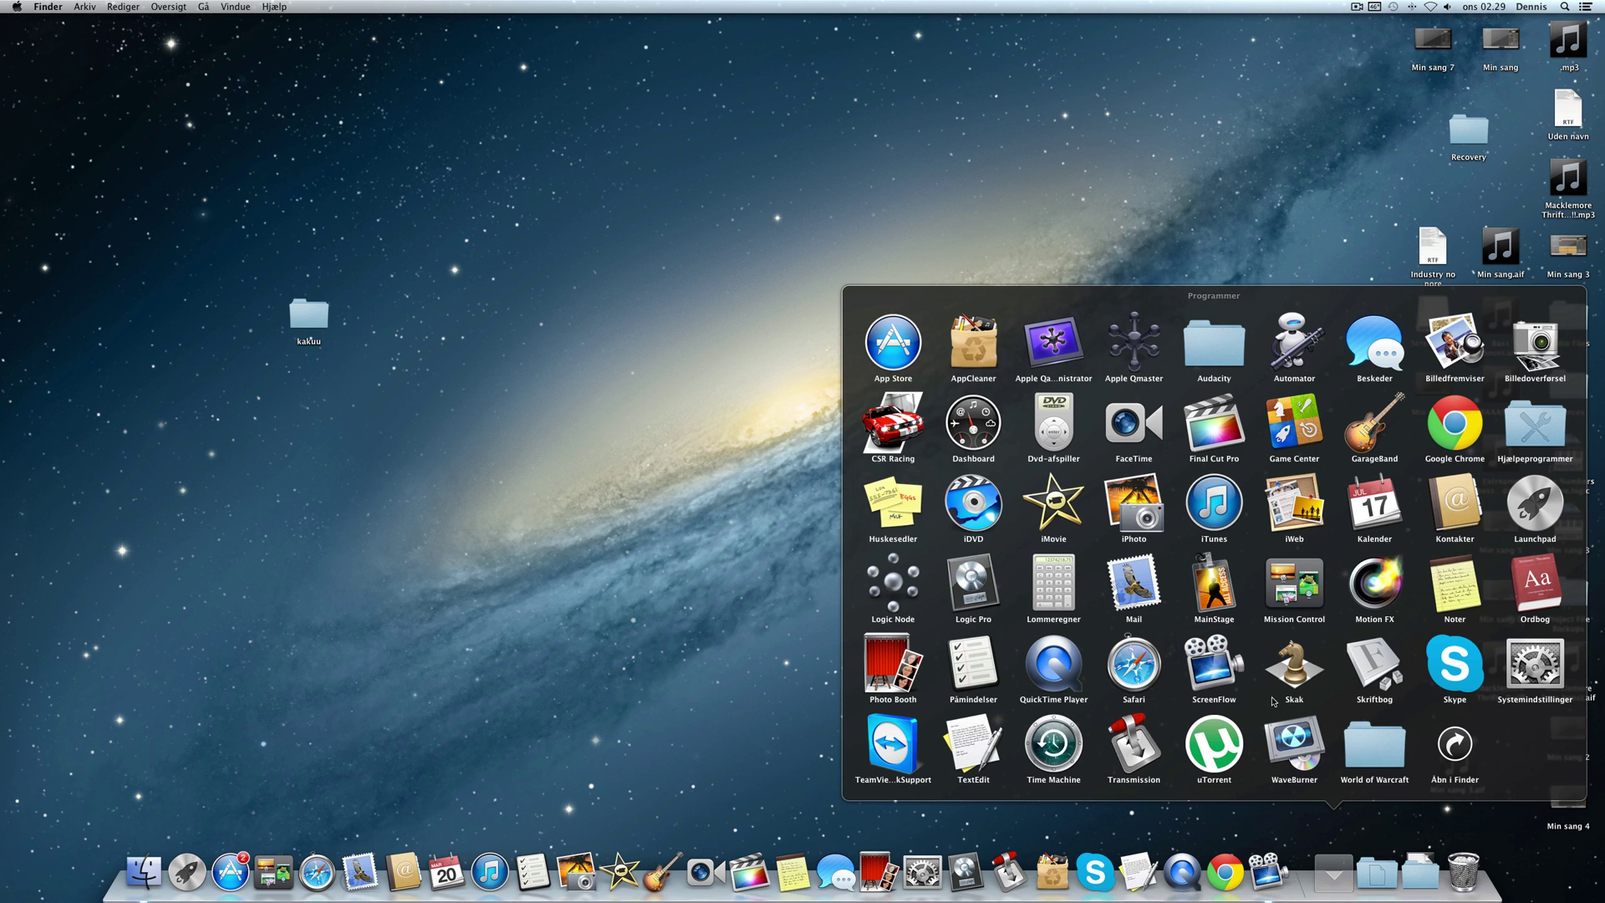
{"action": "mouse_move", "coordinate": [1117, 894]}
{"action": "left_click", "coordinate": [1082, 196]}
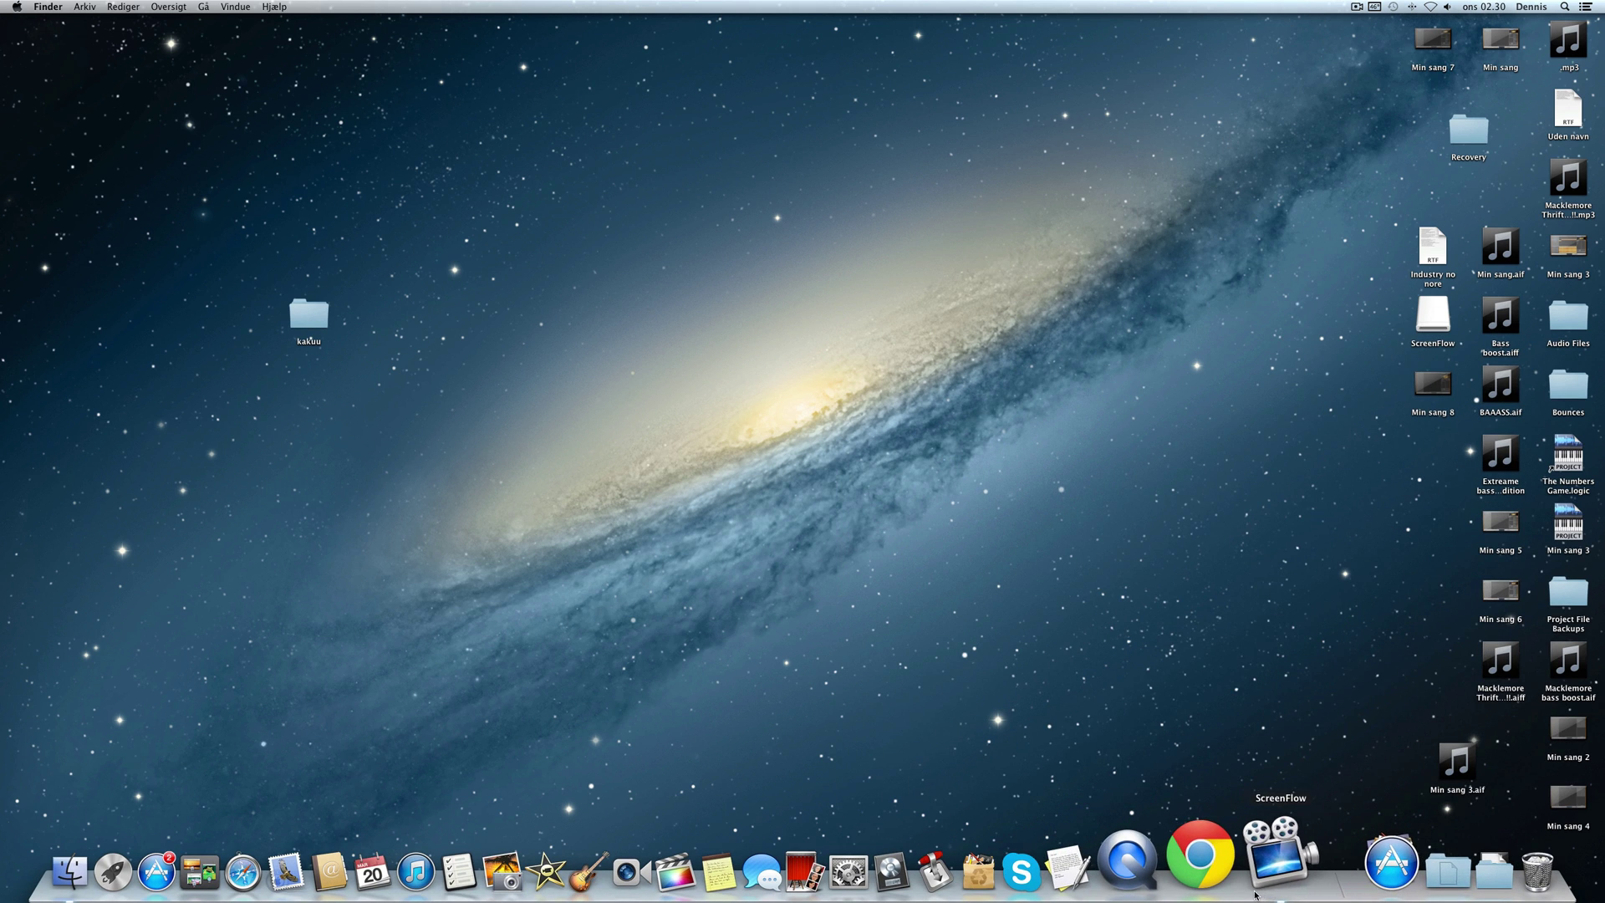
{"action": "left_click", "coordinate": [1259, 892]}
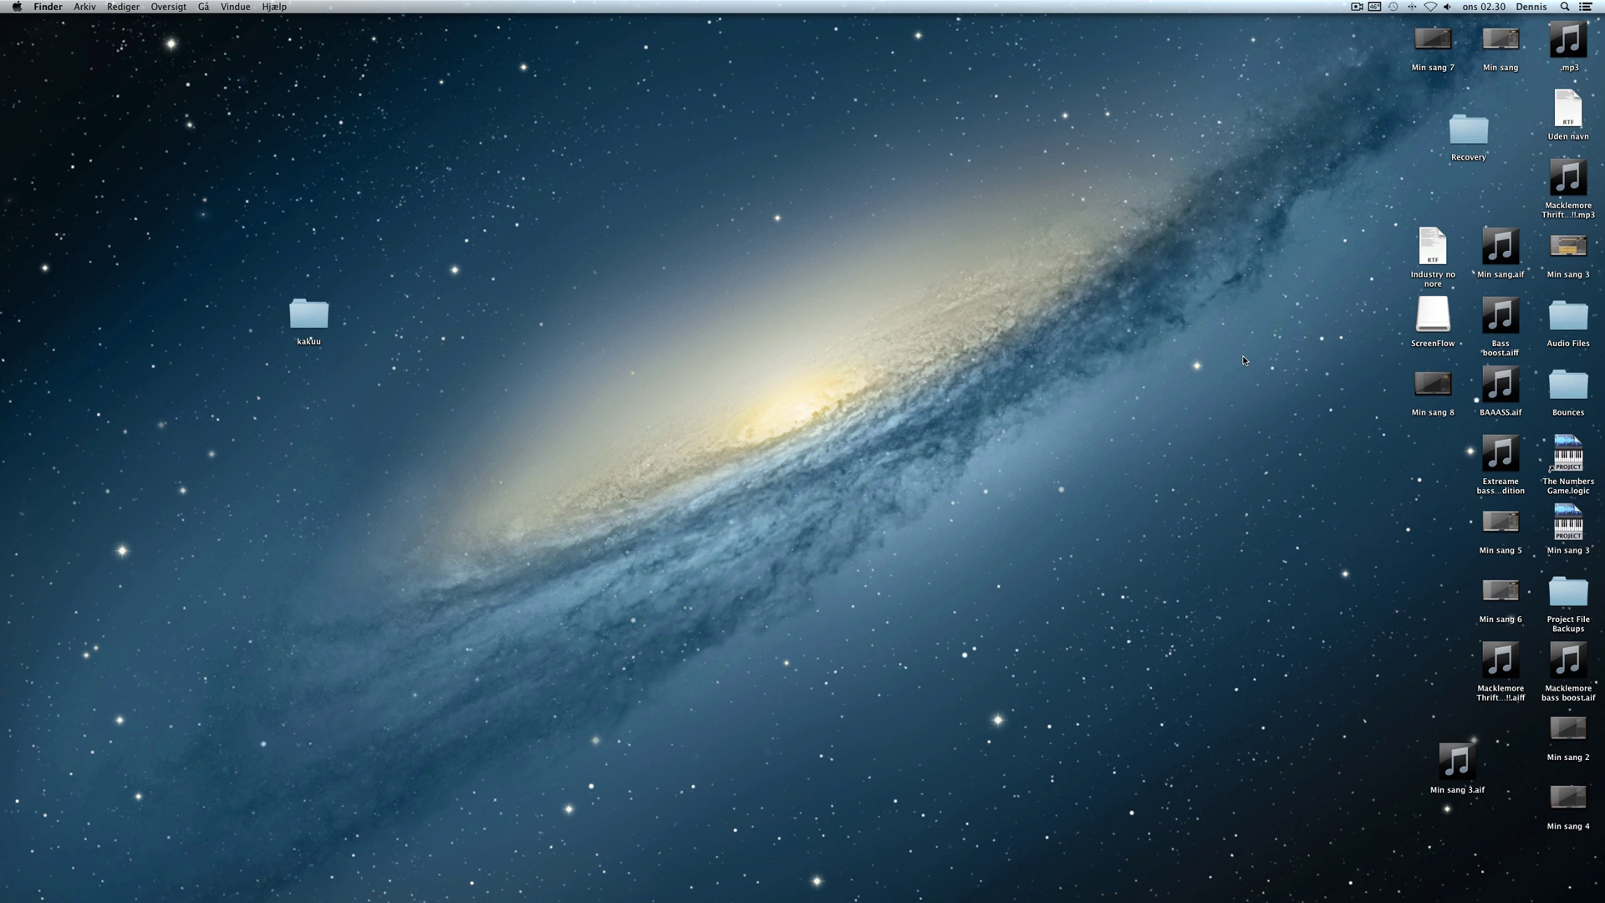
Step: Use the ScreenFlow menu-bar recording controls to stop the screen recording
{"action": "left_click", "coordinate": [1355, 6]}
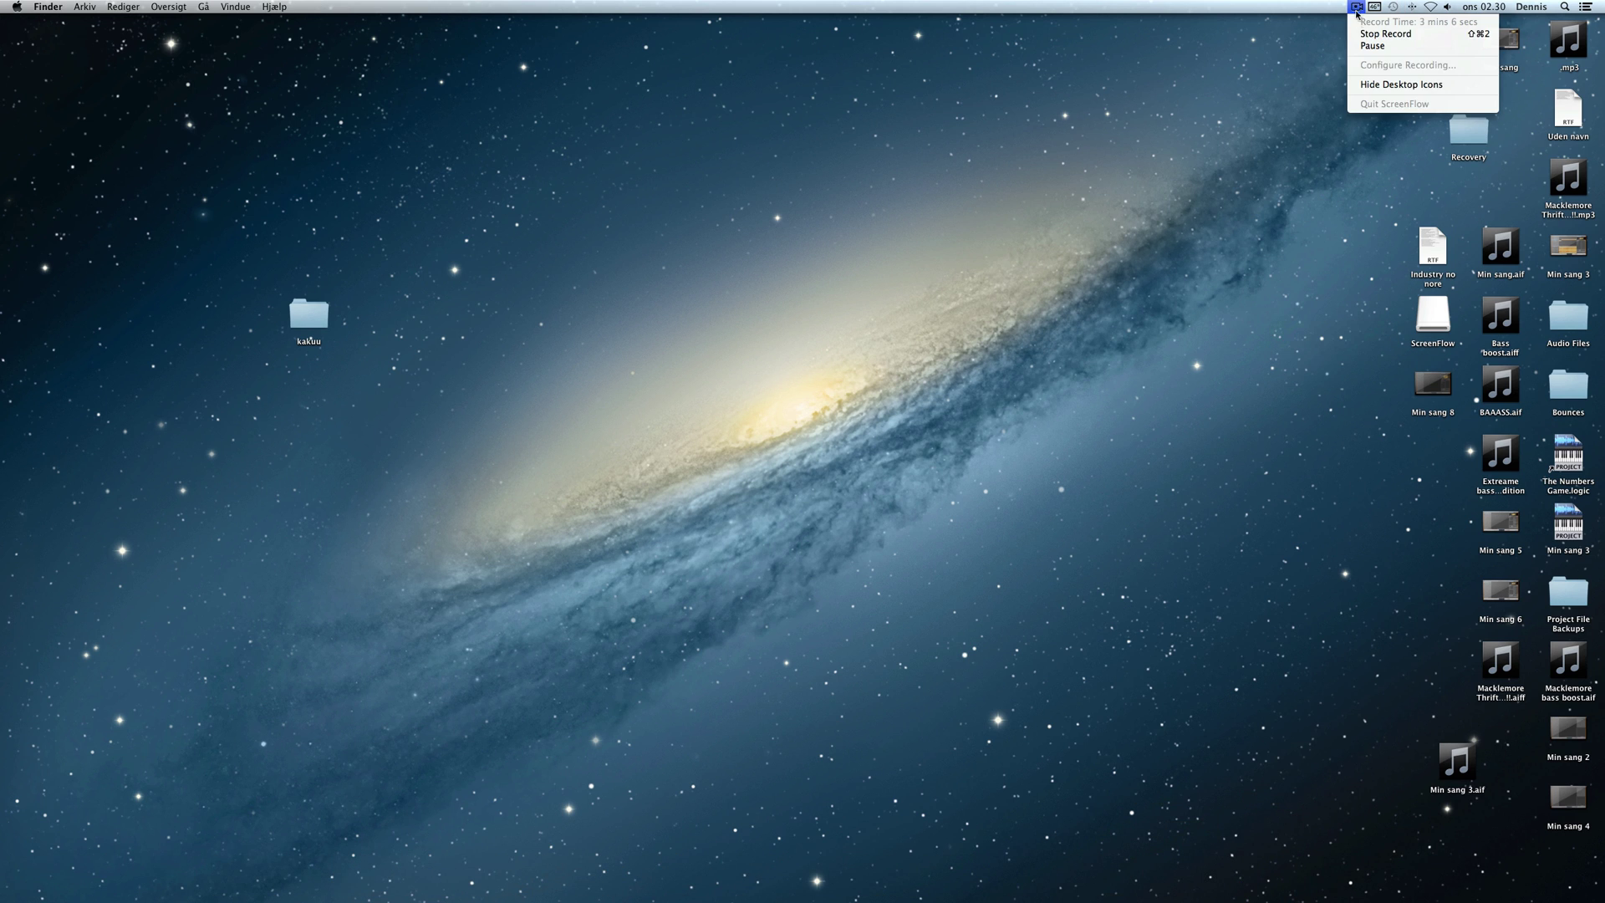
{"action": "left_click", "coordinate": [1337, 6]}
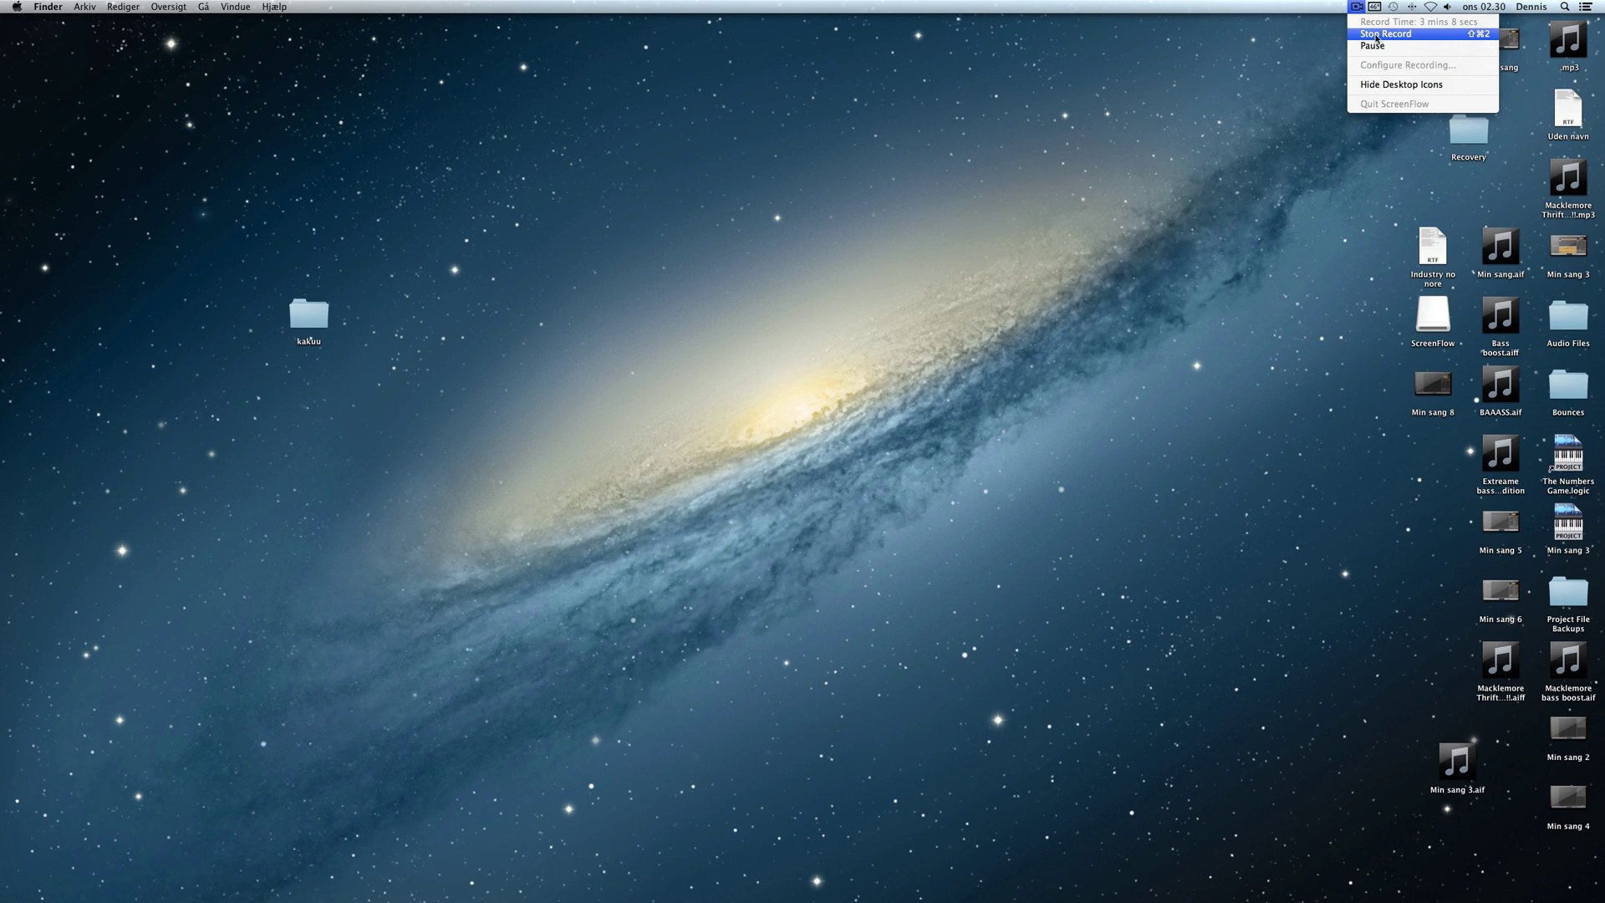
{"action": "left_click", "coordinate": [1379, 38]}
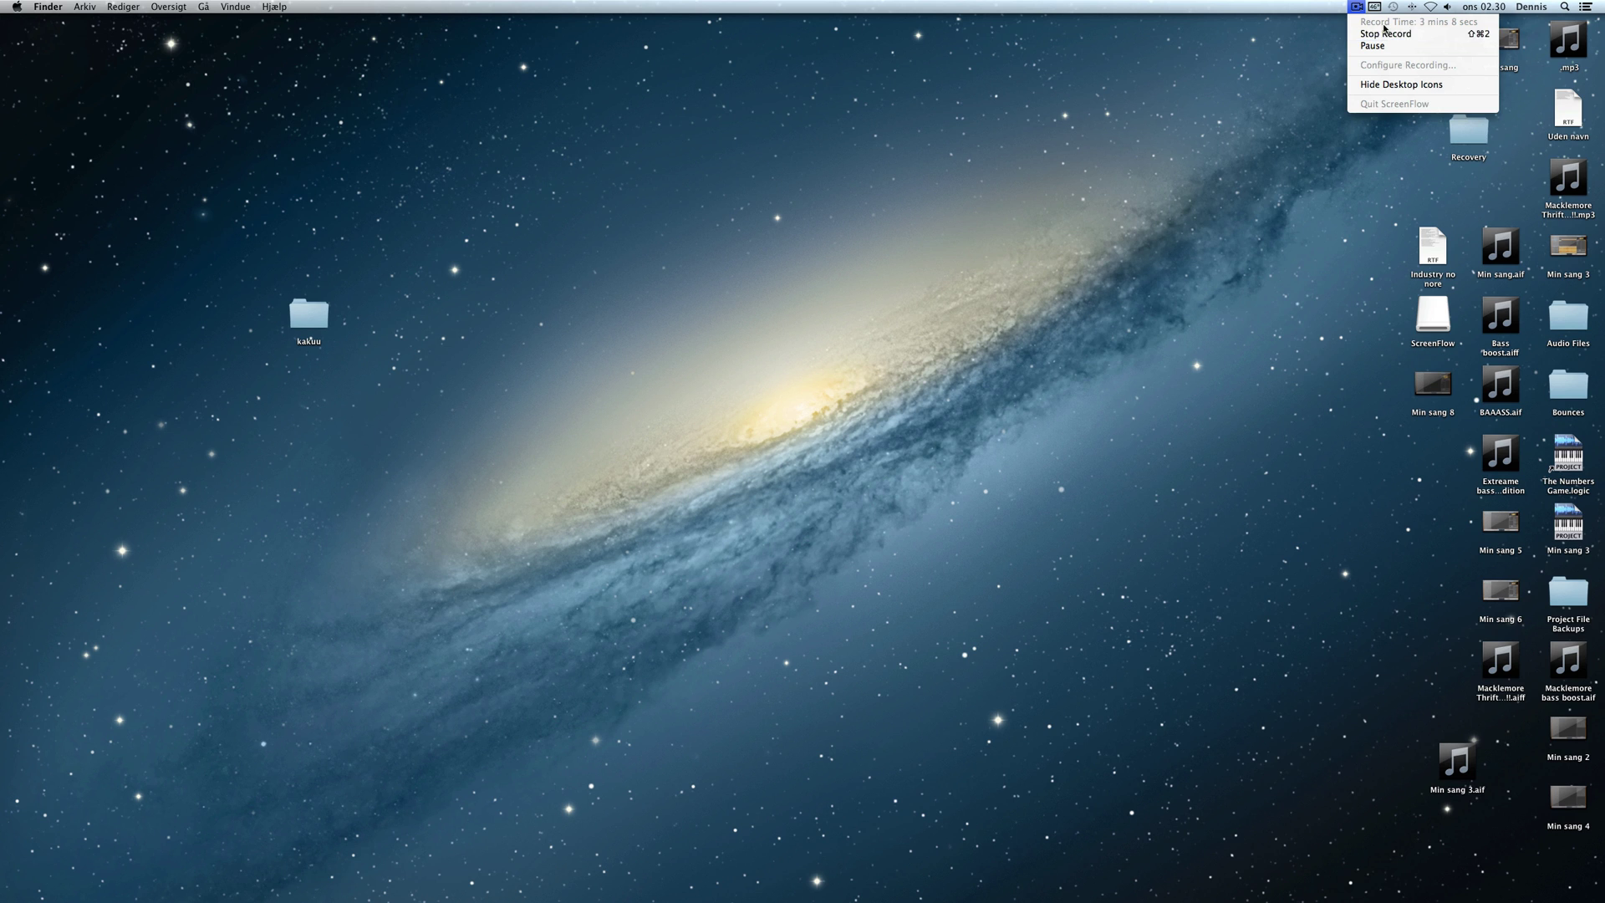
{"action": "left_click", "coordinate": [1383, 37]}
{"action": "left_click", "coordinate": [1355, 6]}
{"action": "left_click", "coordinate": [1368, 39]}
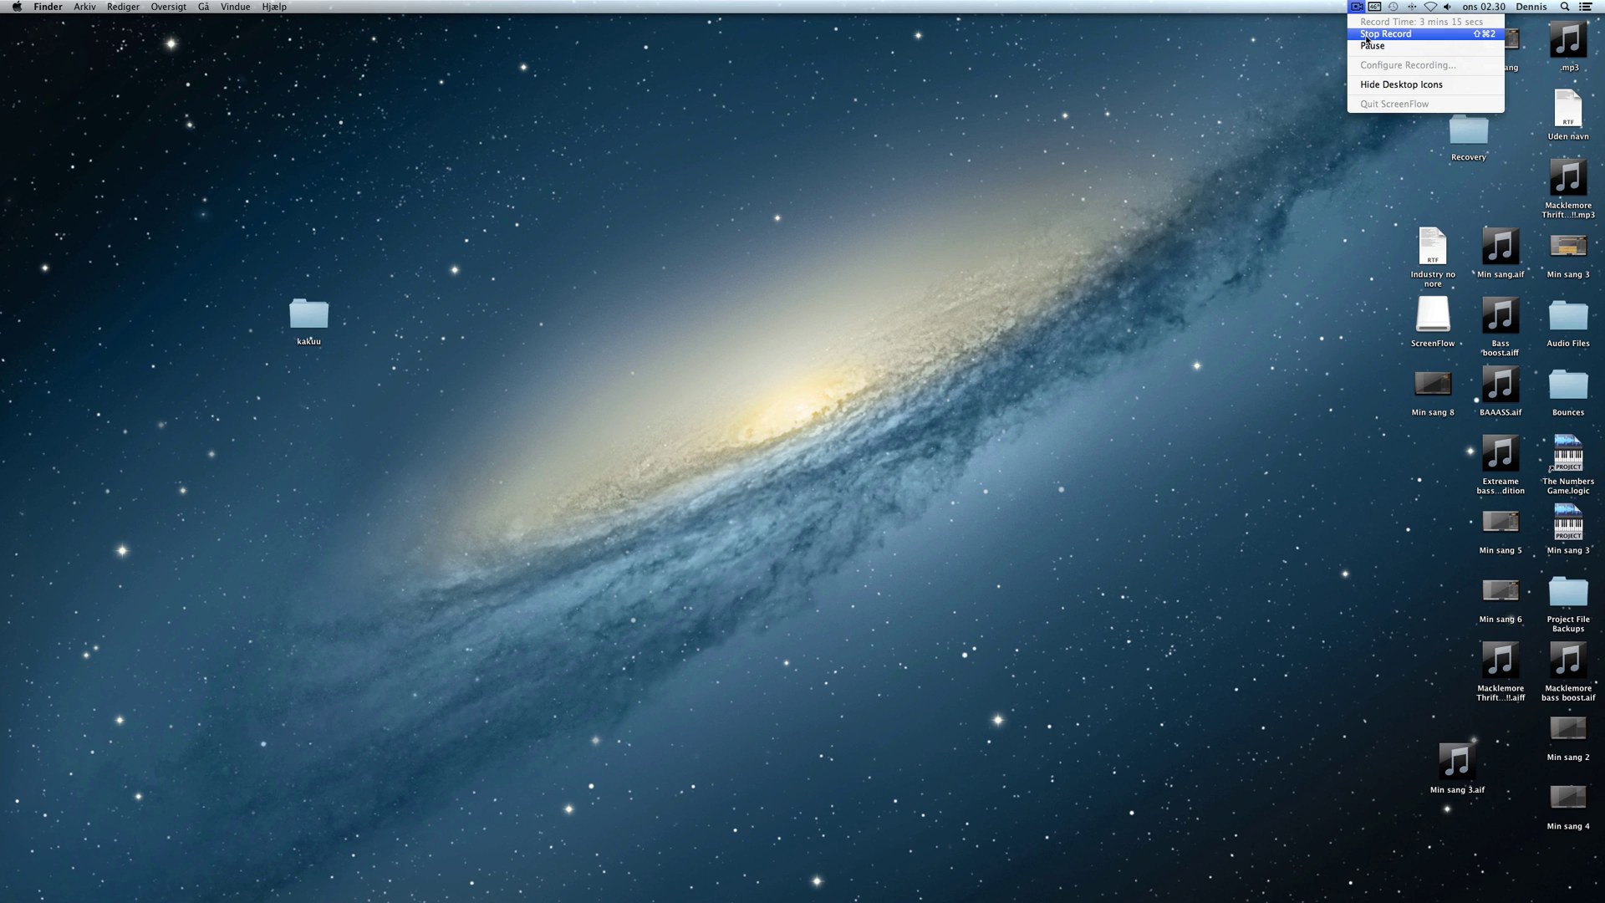